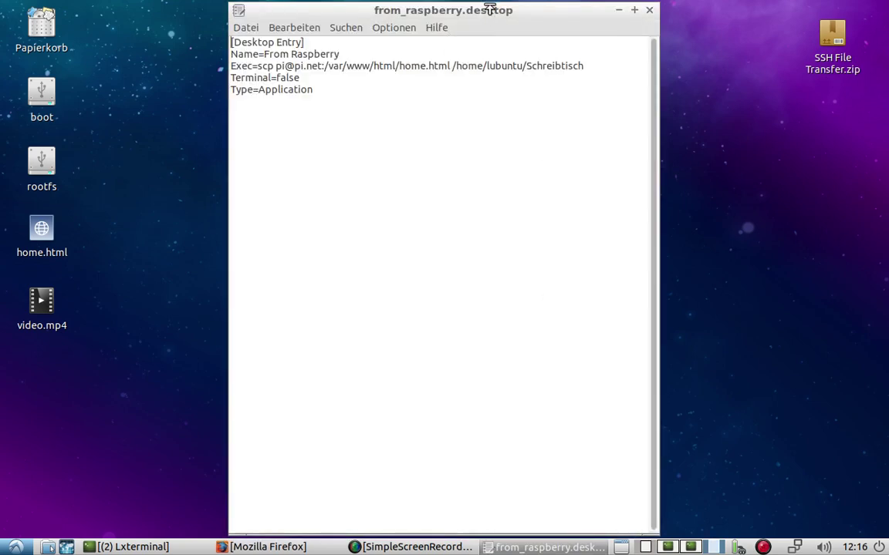
# Open the To Raspberry launcher in Leafpad beside from_raspberry.desktop, bringing from_raspberry.desktop to front
pyautogui.moveTo(489, 9); pyautogui.dragTo(479, 79)
pyautogui.rightClick(450, 35)
pyautogui.click(444, 131)
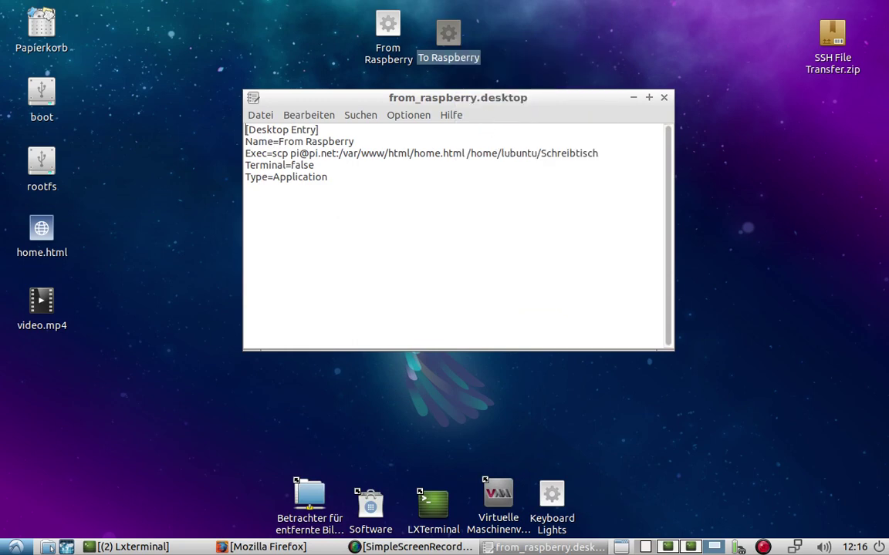
pyautogui.moveTo(292, 10); pyautogui.dragTo(525, 118)
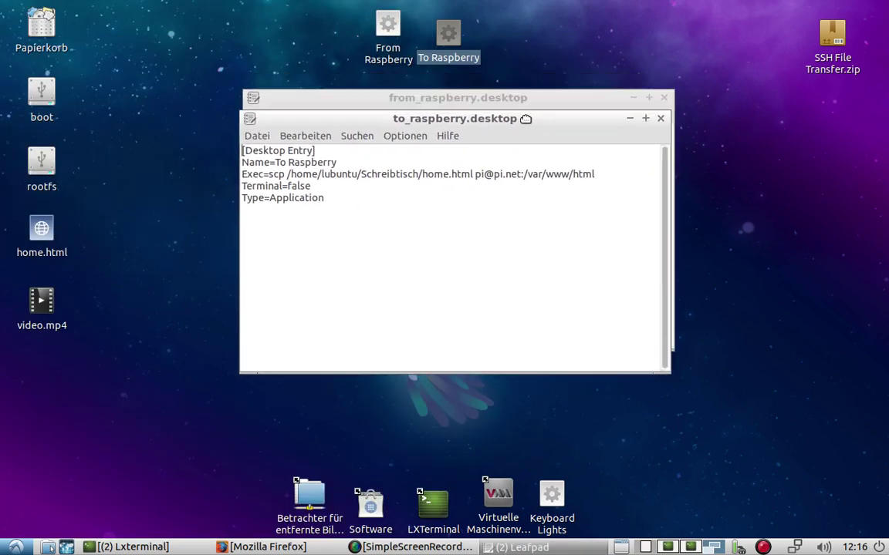
pyautogui.click(528, 95)
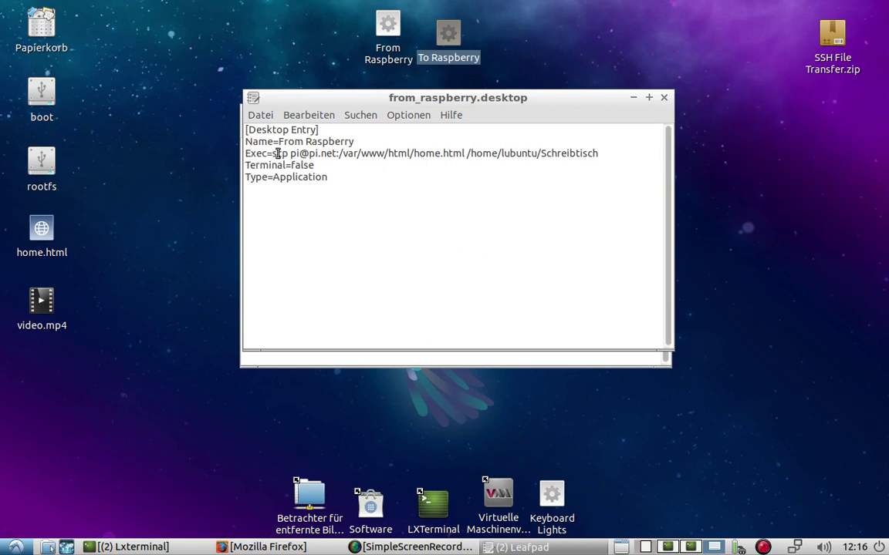
pyautogui.doubleClick(280, 154)
pyautogui.doubleClick(298, 153)
pyautogui.click(309, 159)
pyautogui.doubleClick(303, 153)
pyautogui.write('@')
pyautogui.hotkey('shift', 'Right')
pyautogui.hotkey('shift', 'Right')
pyautogui.hotkey('shift', 'Right')
pyautogui.hotkey('shift', 'Right')
pyautogui.press('Right')
pyautogui.hotkey('shift', 'Right')
pyautogui.hotkey('shift', 'Right')
pyautogui.hotkey('shift', 'Right')
pyautogui.hotkey('shift', 'Right')
pyautogui.hotkey('shift', 'Right')
pyautogui.hotkey('shift', 'Right')
pyautogui.hotkey('shift', 'Right')
pyautogui.hotkey('shift', 'Right')
pyautogui.hotkey('shift', 'Right')
pyautogui.hotkey('shift', 'Right')
pyautogui.hotkey('shift', 'Right')
pyautogui.hotkey('shift', 'Right')
pyautogui.hotkey('shift', 'Right')
pyautogui.hotkey('shift', 'Right')
pyautogui.hotkey('shift', 'Right')
pyautogui.hotkey('shift', 'Right')
pyautogui.hotkey('shift', 'Right')
pyautogui.hotkey('shift', 'Right')
pyautogui.hotkey('shift', 'Right')
pyautogui.hotkey('shift', 'Right')
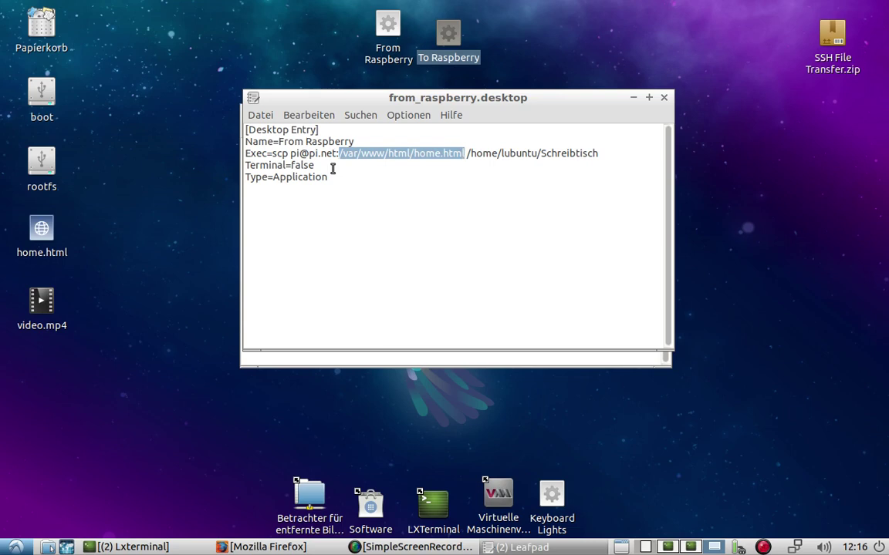
pyautogui.press('Right')
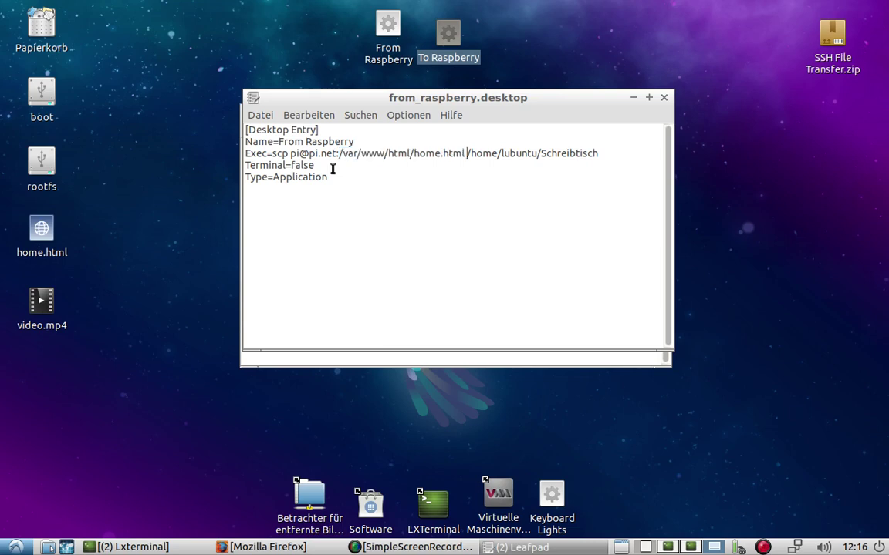
pyautogui.hotkey('shift', 'Right')
pyautogui.hotkey('shift', 'Right')
pyautogui.hotkey('shift', 'Right')
pyautogui.hotkey('shift', 'Right')
pyautogui.hotkey('shift', 'Right')
pyautogui.hotkey('shift', 'Right')
pyautogui.hotkey('shift', 'Right')
pyautogui.hotkey('shift', 'Right')
pyautogui.hotkey('shift', 'Right')
pyautogui.hotkey('shift', 'Right')
pyautogui.hotkey('shift', 'Right')
pyautogui.hotkey('shift', 'Right')
pyautogui.hotkey('shift', 'Right')
pyautogui.hotkey('shift', 'Right')
pyautogui.hotkey('shift', 'Right')
pyautogui.hotkey('shift', 'Right')
pyautogui.hotkey('shift', 'Right')
pyautogui.hotkey('shift', 'Right')
pyautogui.hotkey('shift', 'Right')
pyautogui.hotkey('shift', 'Right')
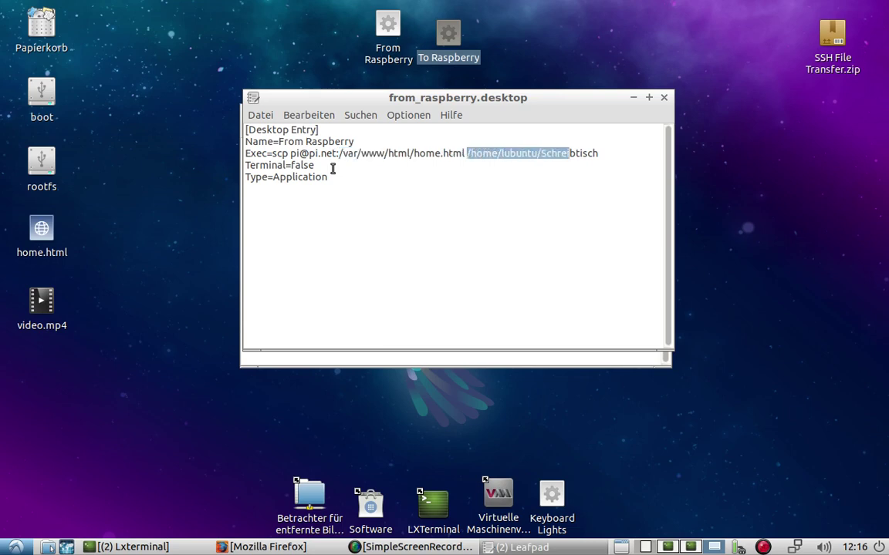
pyautogui.hotkey('shift', 'Right')
pyautogui.hotkey('shift', 'Right')
pyautogui.hotkey('shift', 'Right')
pyautogui.press('Left')
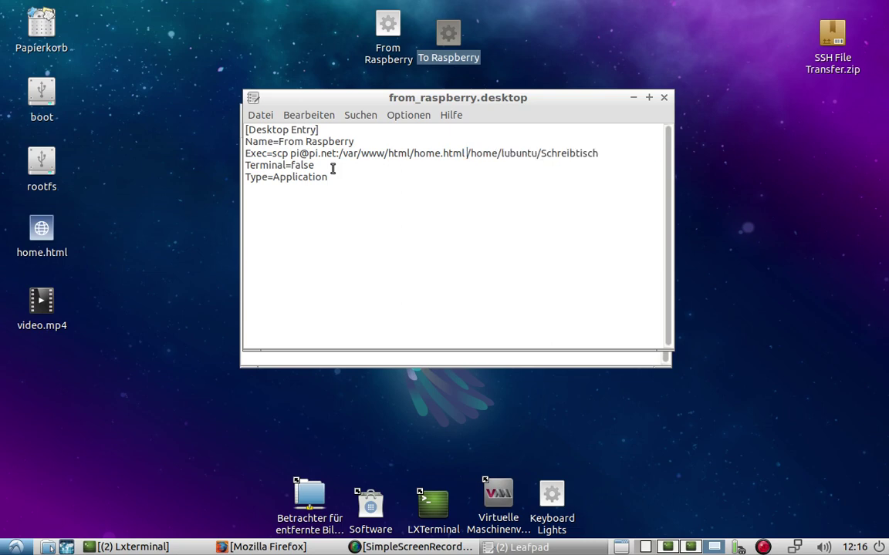
pyautogui.click(340, 153)
pyautogui.moveTo(411, 154); pyautogui.dragTo(468, 153)
pyautogui.click(468, 153)
pyautogui.press('Left')
pyautogui.press('Left')
pyautogui.press('Left')
pyautogui.press('Left')
pyautogui.click(44, 227)
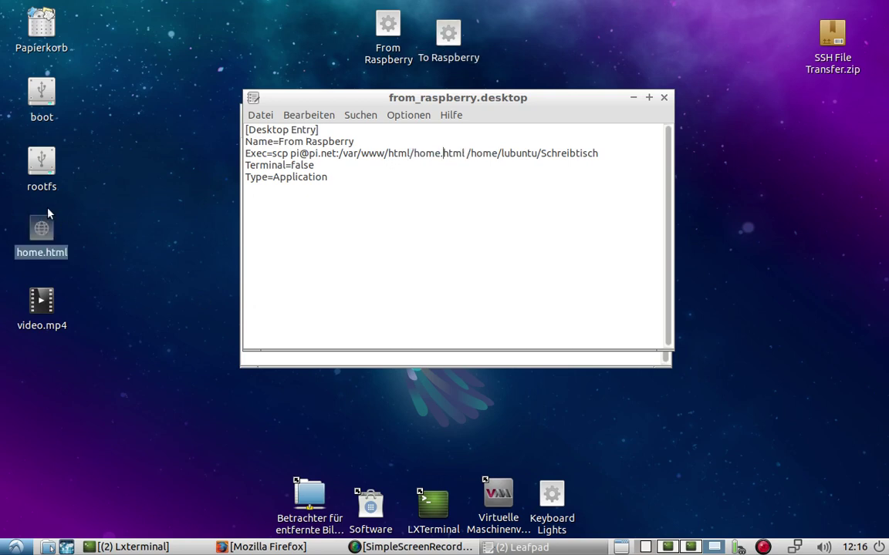
# View the desktop home.html, then move it to the Papierkorb trash
pyautogui.press('Return')
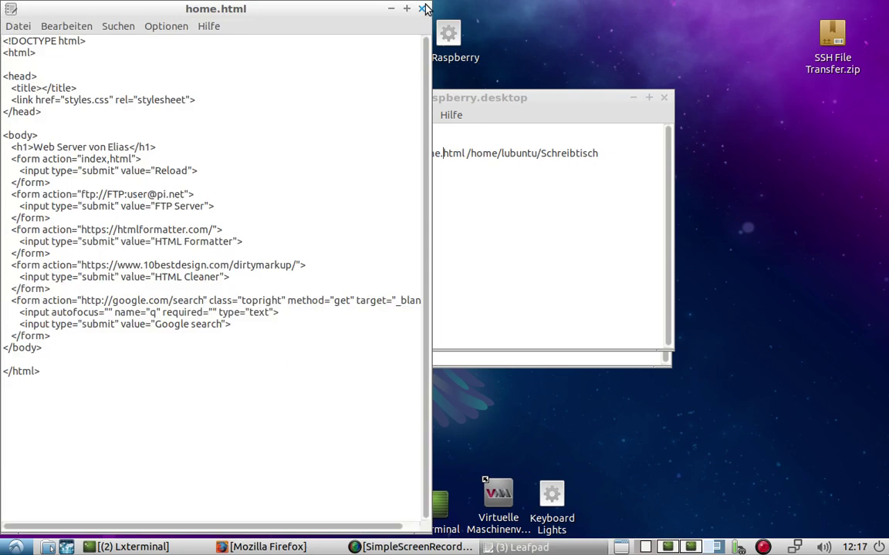
pyautogui.click(423, 8)
pyautogui.moveTo(43, 224); pyautogui.dragTo(53, 39)
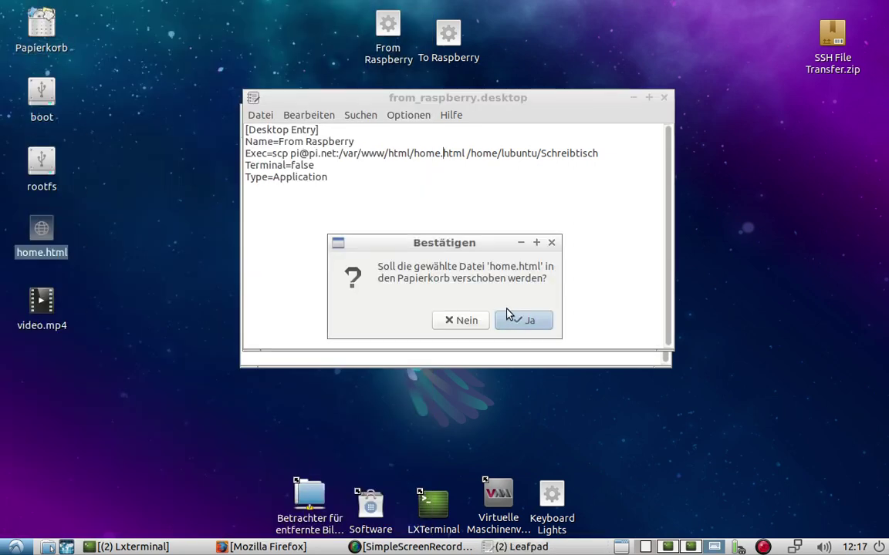
pyautogui.click(512, 314)
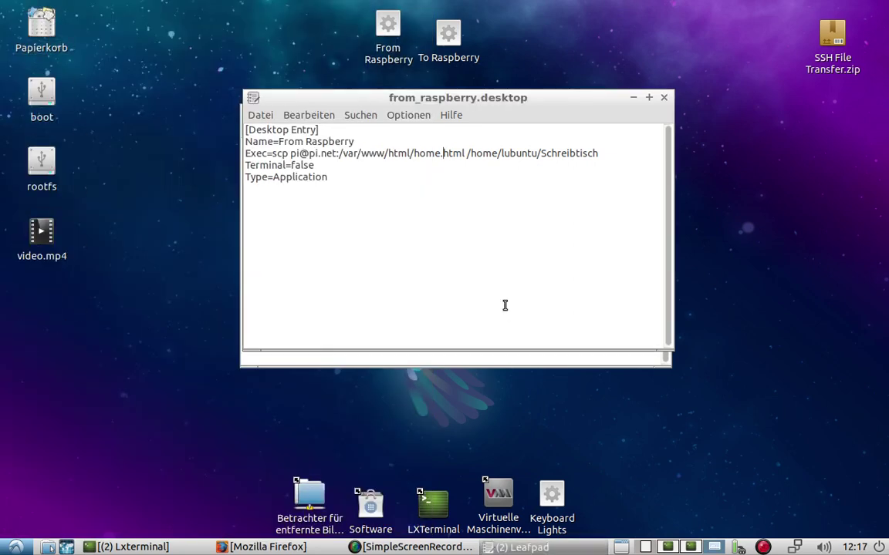
# Close from_raspberry.desktop, run From Raspberry with the Pi password, and open the fetched home.html
pyautogui.click(662, 99)
pyautogui.click(382, 31)
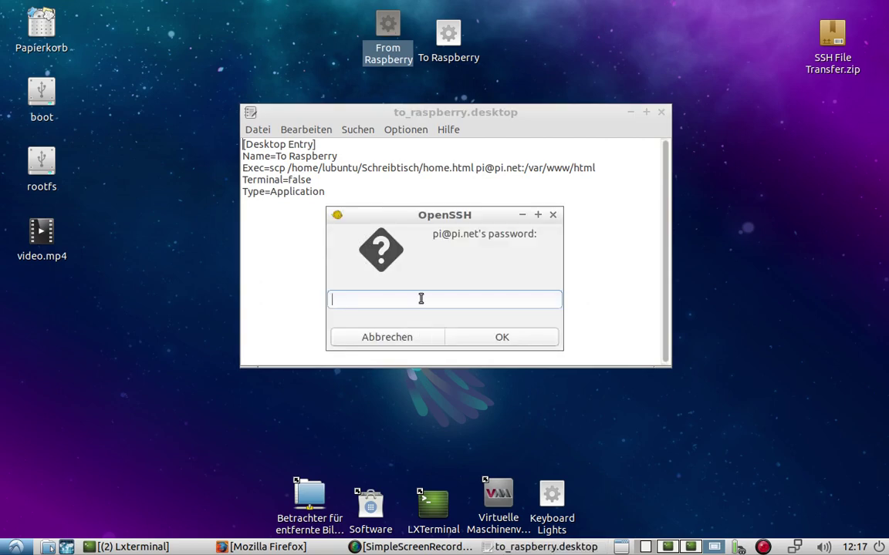
pyautogui.write('raspberry')
pyautogui.press('Return')
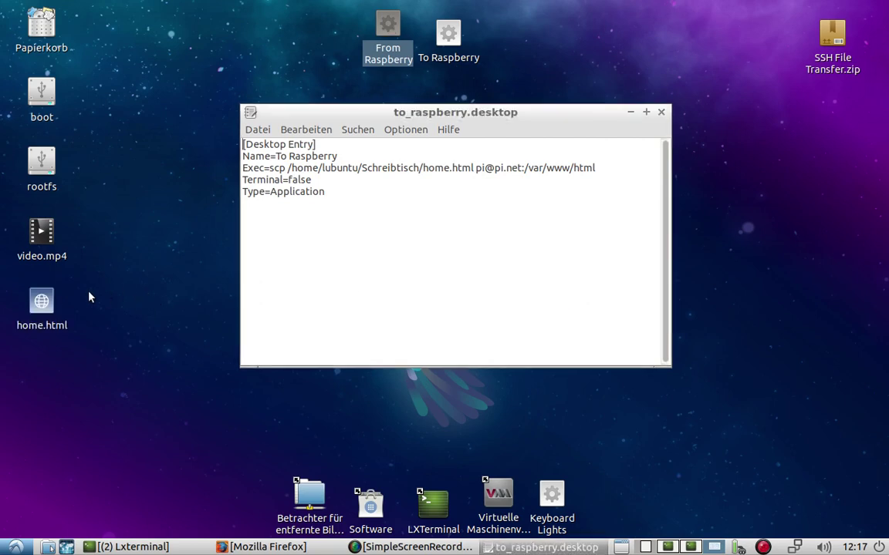
pyautogui.doubleClick(42, 303)
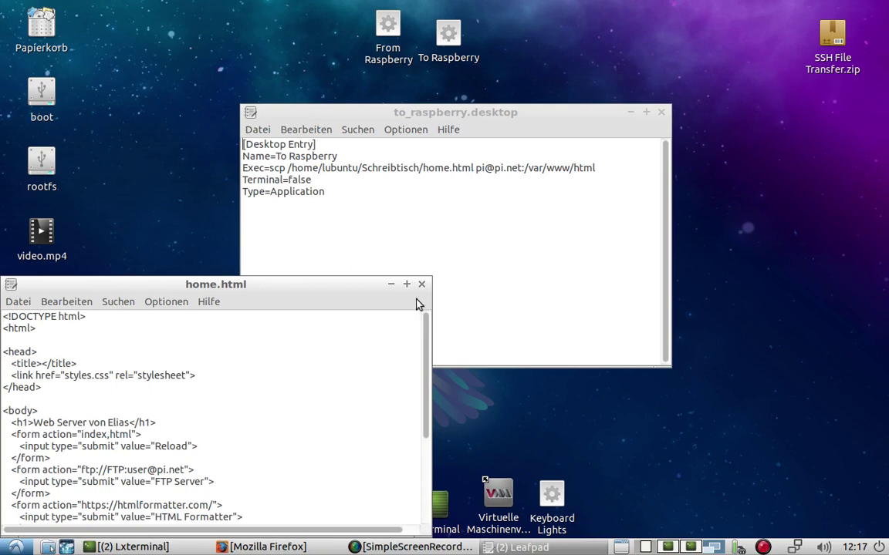
pyautogui.click(422, 284)
pyautogui.click(438, 38)
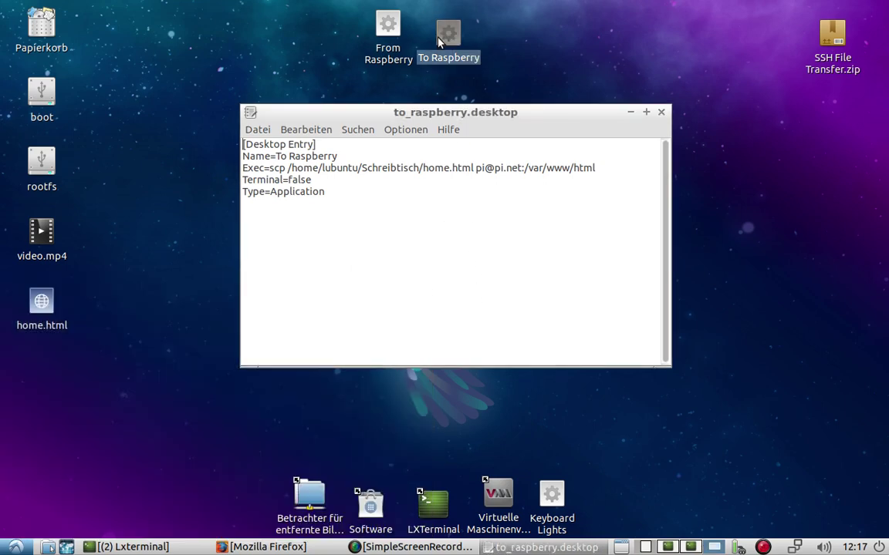
pyautogui.moveTo(431, 113); pyautogui.dragTo(438, 97)
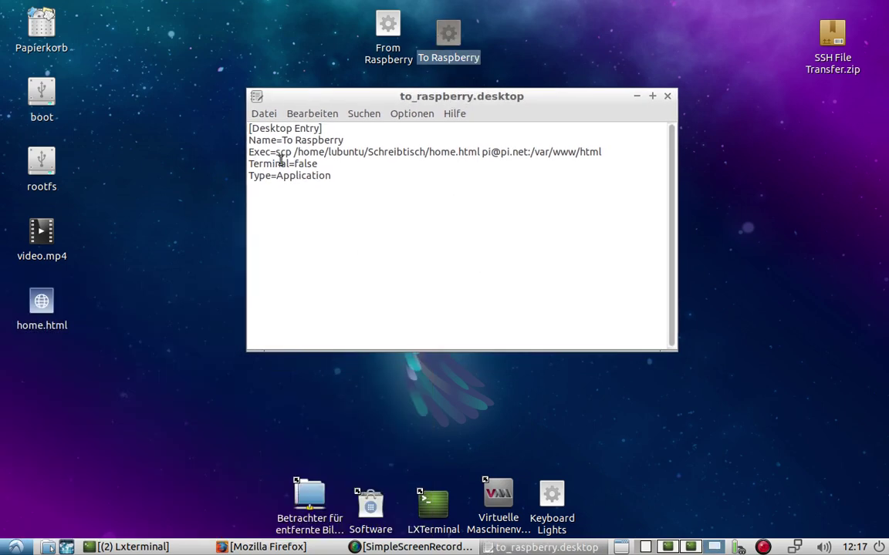
pyautogui.click(294, 152)
pyautogui.doubleClick(280, 152)
pyautogui.click(295, 152)
pyautogui.hotkey('shift', 'Right')
pyautogui.hotkey('shift', 'Right')
pyautogui.hotkey('shift', 'Right')
pyautogui.hotkey('shift', 'Right')
pyautogui.hotkey('shift', 'Right')
pyautogui.hotkey('shift', 'Right')
pyautogui.hotkey('shift', 'Right')
pyautogui.hotkey('shift', 'Right')
pyautogui.hotkey('shift', 'Right')
pyautogui.hotkey('shift', 'Right')
pyautogui.hotkey('shift', 'Right')
pyautogui.hotkey('shift', 'Right')
pyautogui.hotkey('shift', 'Right')
pyautogui.hotkey('shift', 'Right')
pyautogui.hotkey('shift', 'Right')
pyautogui.hotkey('shift', 'Right')
pyautogui.hotkey('shift', 'Right')
pyautogui.hotkey('shift', 'Right')
pyautogui.hotkey('shift', 'Right')
pyautogui.hotkey('shift', 'Right')
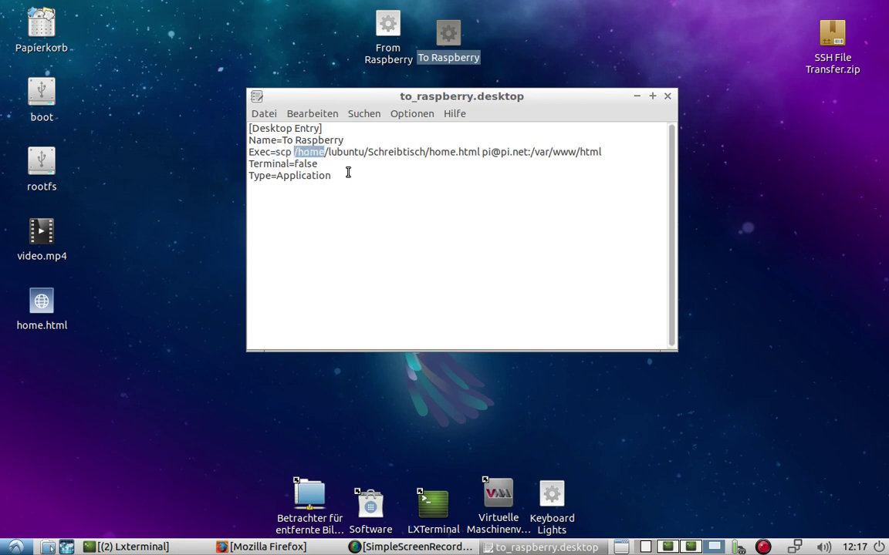
pyautogui.hotkey('shift', 'Right')
pyautogui.hotkey('shift', 'Right')
pyautogui.hotkey('shift', 'Right')
pyautogui.hotkey('shift', 'Right')
pyautogui.hotkey('shift', 'Right')
pyautogui.hotkey('shift', 'Right')
pyautogui.hotkey('shift', 'Right')
pyautogui.hotkey('shift', 'Right')
pyautogui.hotkey('shift', 'Right')
pyautogui.hotkey('shift', 'Right')
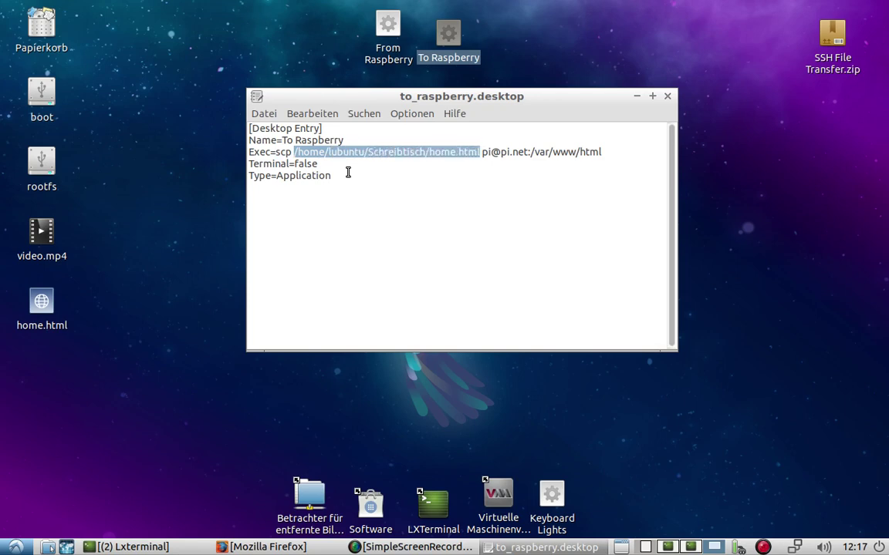
pyautogui.press('Right')
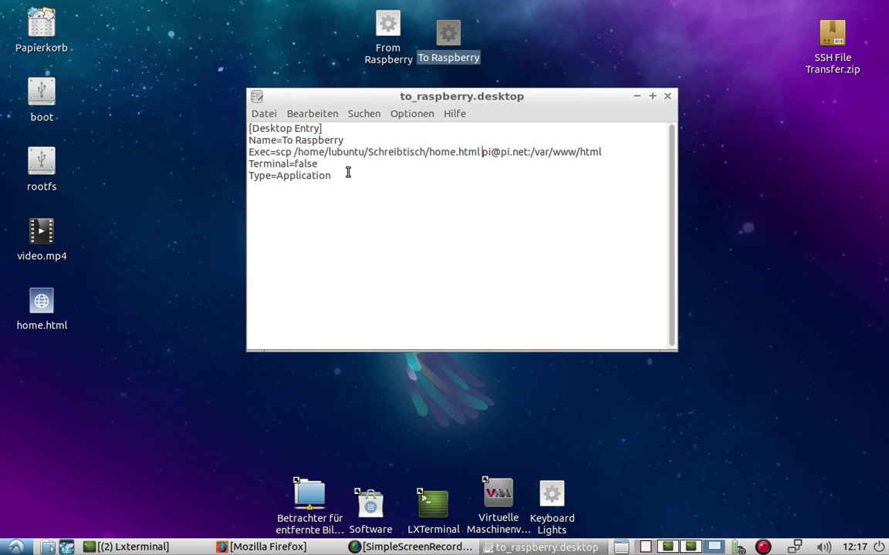
pyautogui.press('Right')
pyautogui.press('Right')
pyautogui.hotkey('shift', 'Right')
pyautogui.hotkey('shift', 'Right')
pyautogui.hotkey('shift', 'Right')
pyautogui.hotkey('shift', 'Right')
pyautogui.press('Right')
pyautogui.press('Right')
pyautogui.hotkey('shift', 'Right')
pyautogui.hotkey('shift', 'Right')
pyautogui.hotkey('shift', 'Right')
pyautogui.hotkey('shift', 'Right')
pyautogui.hotkey('shift', 'Right')
pyautogui.hotkey('shift', 'Right')
pyautogui.hotkey('shift', 'Right')
pyautogui.hotkey('shift', 'Right')
pyautogui.hotkey('shift', 'Right')
pyautogui.hotkey('shift', 'Right')
pyautogui.hotkey('shift', 'Right')
pyautogui.hotkey('shift', 'Right')
pyautogui.hotkey('shift', 'Right')
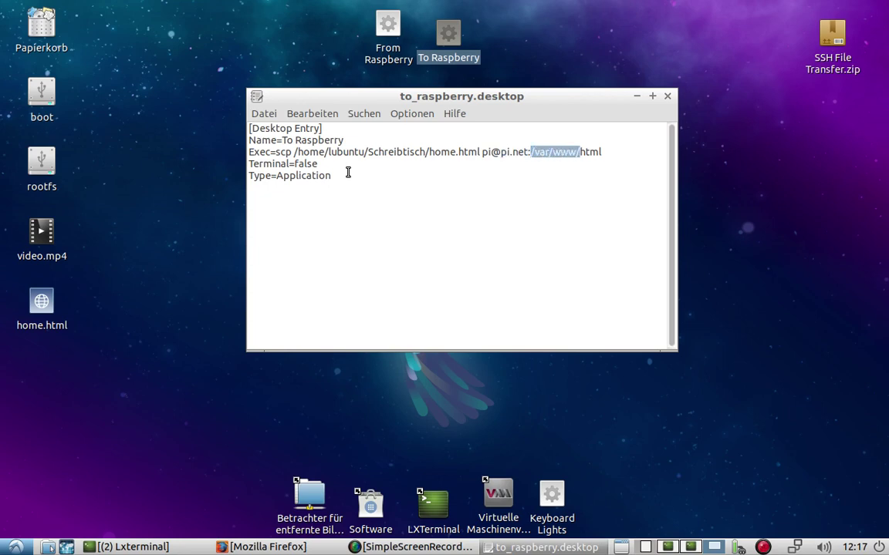
pyautogui.press('Right')
pyautogui.press('Right')
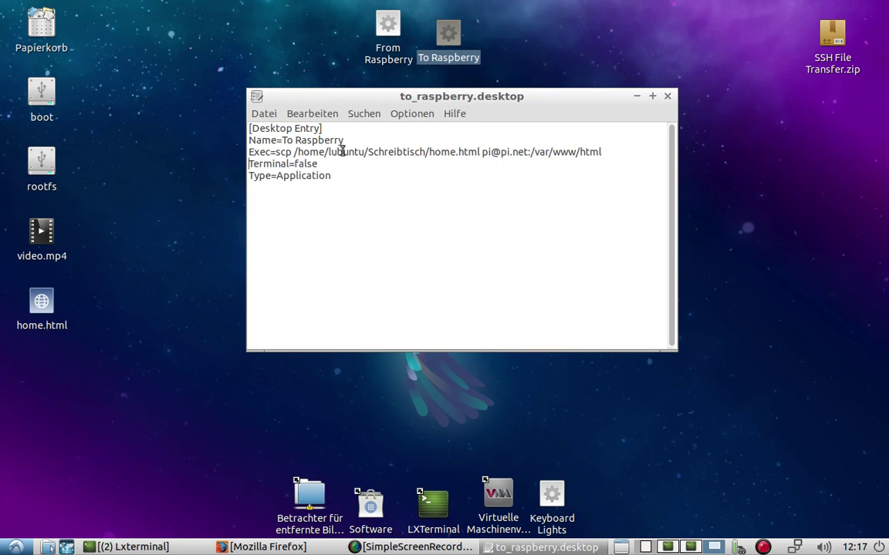
pyautogui.doubleClick(279, 152)
pyautogui.moveTo(482, 152); pyautogui.dragTo(561, 152)
pyautogui.click(556, 152)
pyautogui.doubleClick(305, 165)
pyautogui.click(400, 42)
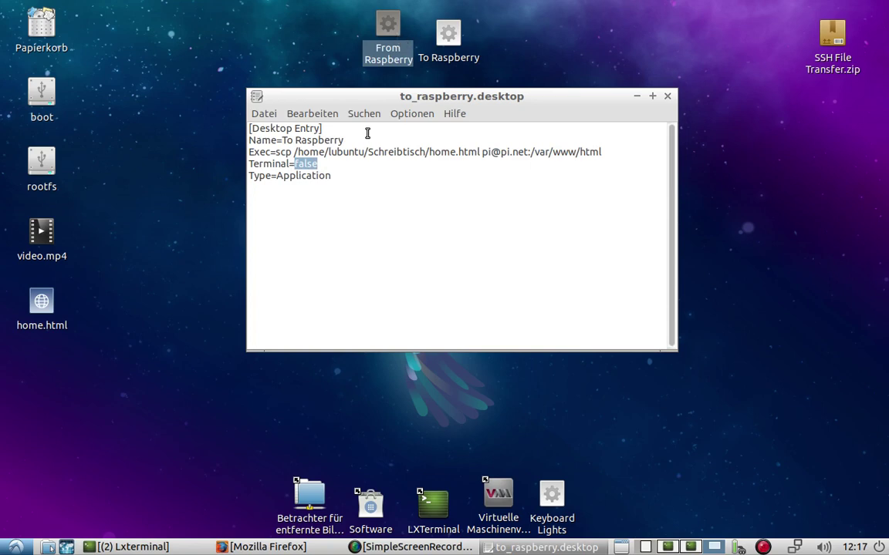
pyautogui.click(359, 164)
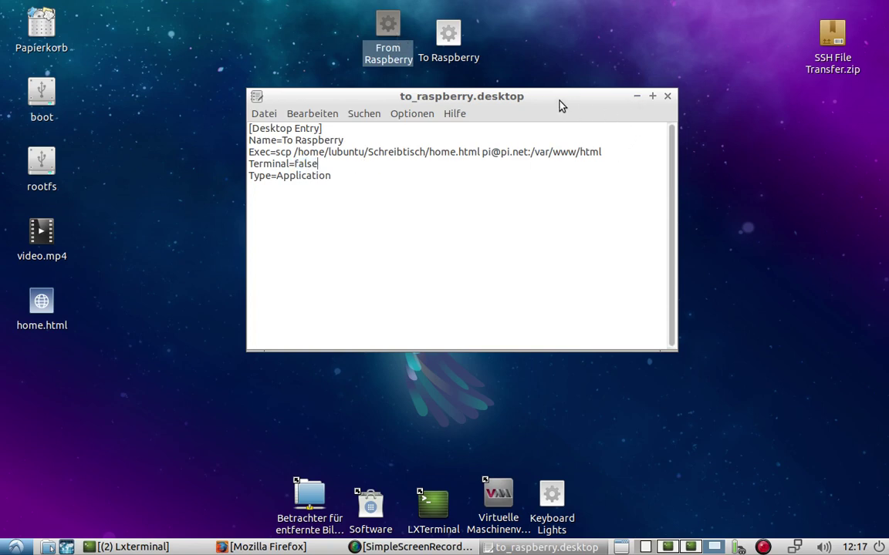
# Close to_raspberry.desktop and switch to the second desktop with the Pi terminal
pyautogui.click(668, 98)
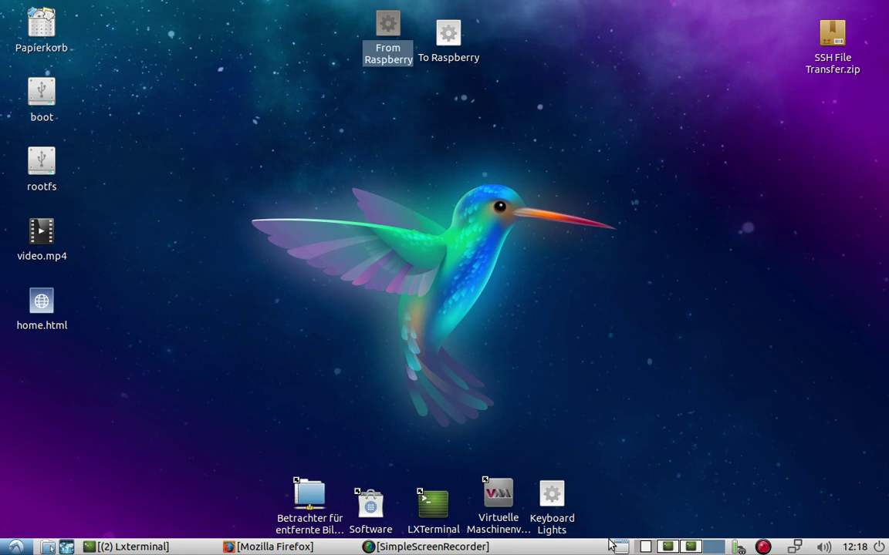
pyautogui.click(668, 547)
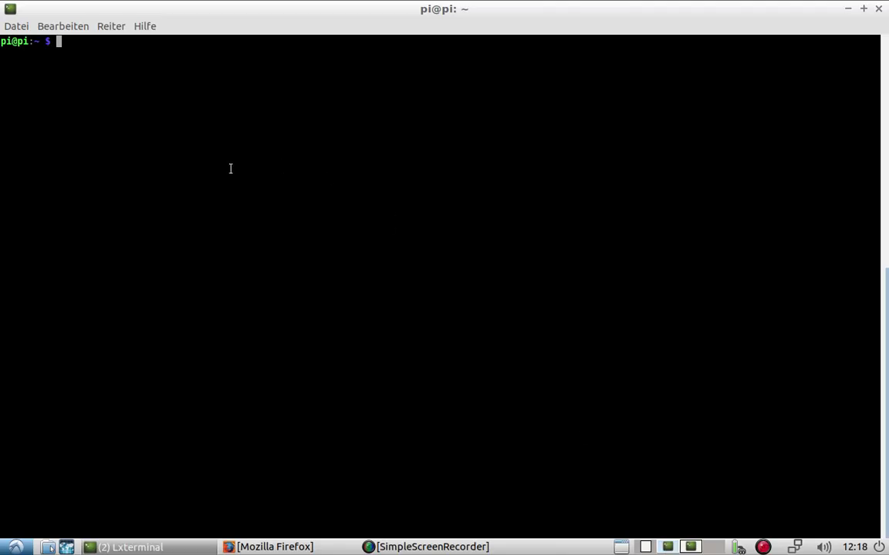
# Enable SSH in sudo raspi-config under 5 Interfacing Options > P2 SSH
pyautogui.write('sudo raspi-config')
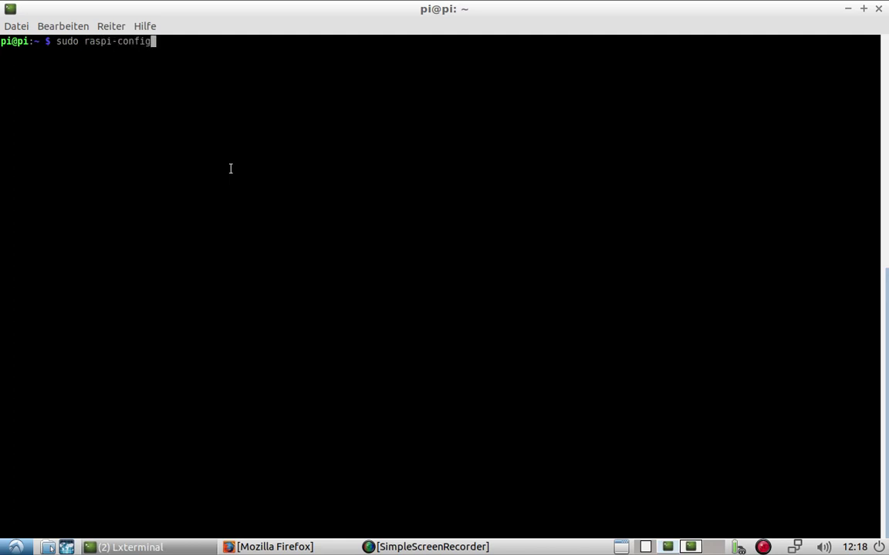
pyautogui.press('Return')
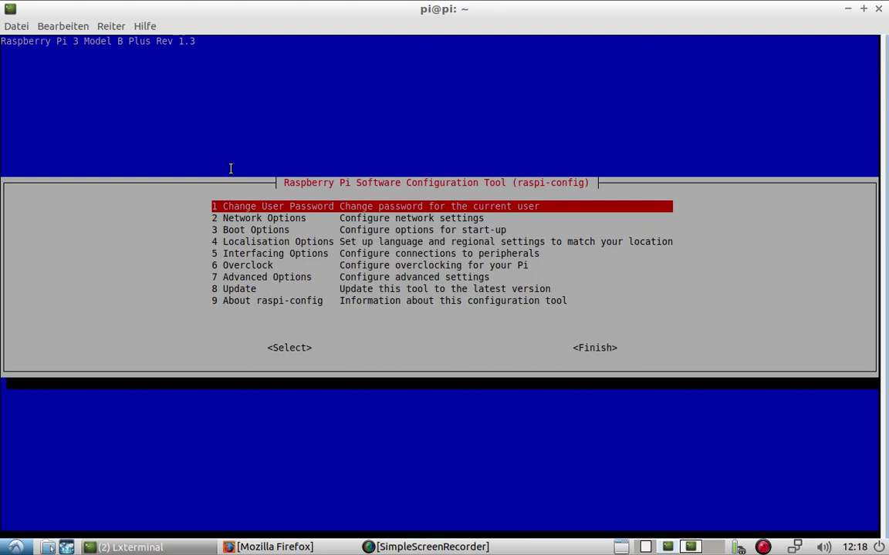
pyautogui.press('Down')
pyautogui.press('Down')
pyautogui.press('Down')
pyautogui.press('Down')
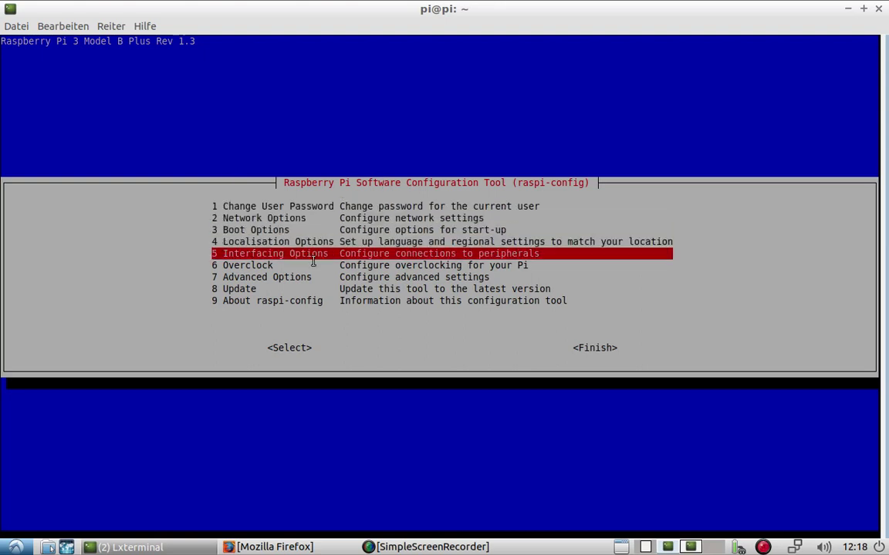
pyautogui.press('Down')
pyautogui.press('Up')
pyautogui.press('Return')
pyautogui.press('Down')
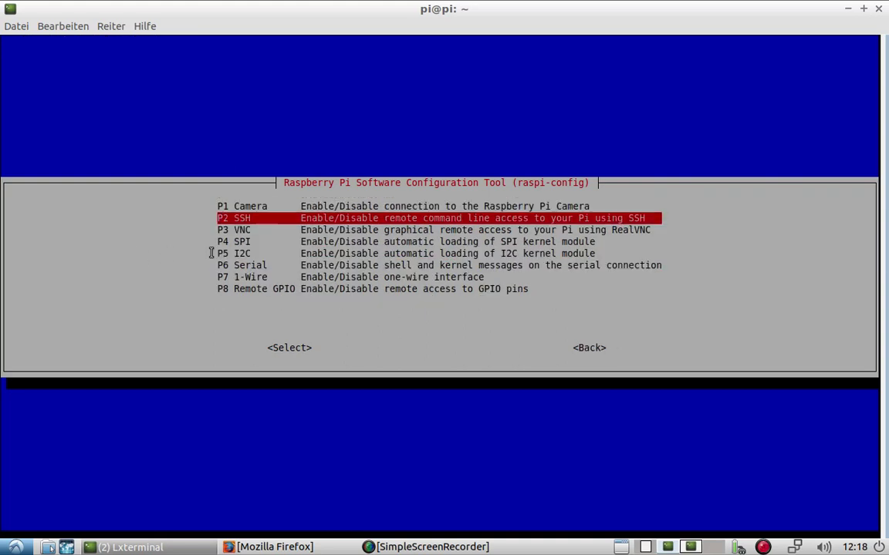
pyautogui.press('Return')
pyautogui.press('Return')
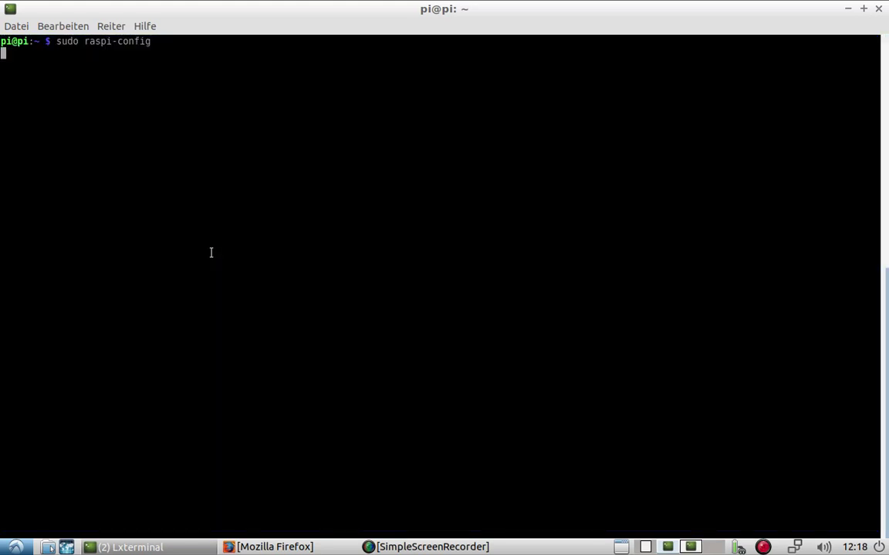
pyautogui.press('Return')
pyautogui.press('Tab')
pyautogui.press('Tab')
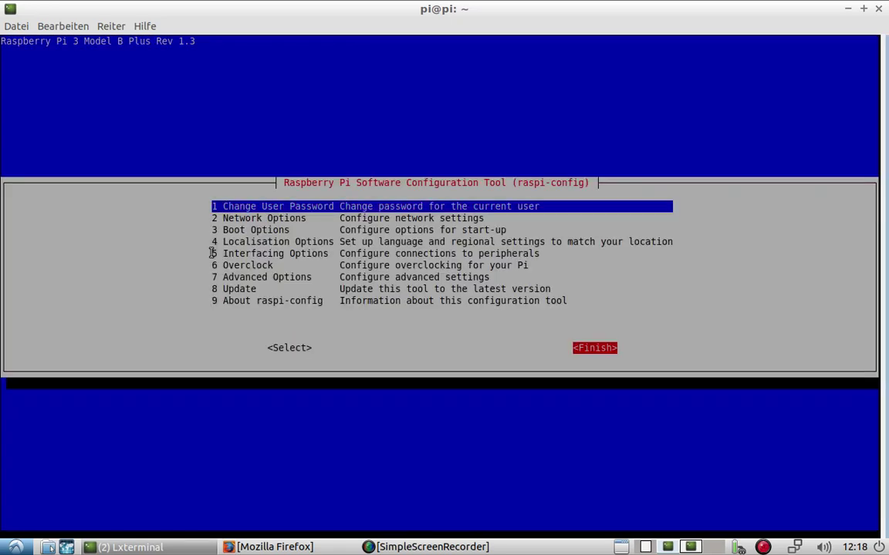
pyautogui.press('Return')
# Discard the sudo reboot command and clear the terminal screen
pyautogui.write('sudo reboot')
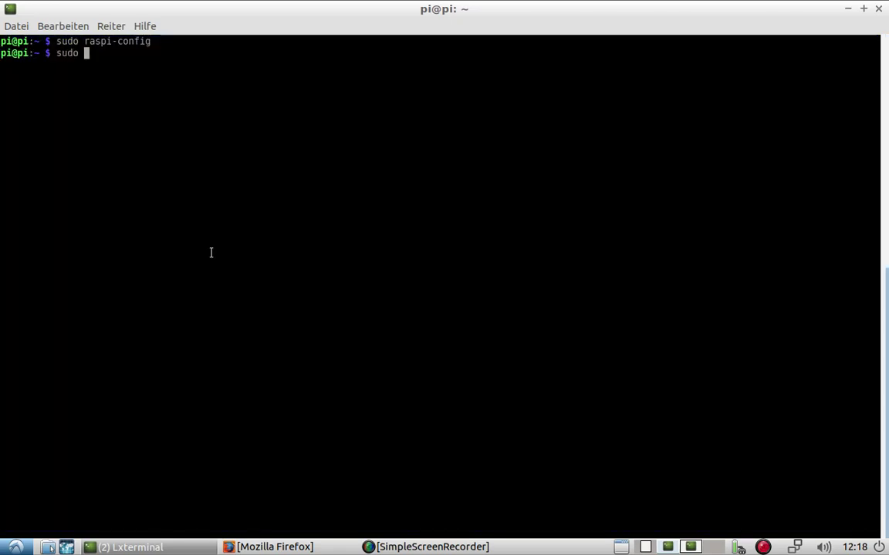
pyautogui.press('BackSpace')
pyautogui.press('BackSpace')
pyautogui.press('BackSpace')
pyautogui.press('BackSpace')
pyautogui.press('BackSpace')
pyautogui.press('BackSpace')
pyautogui.press('BackSpace')
pyautogui.press('BackSpace')
pyautogui.press('BackSpace')
pyautogui.press('BackSpace')
pyautogui.press('BackSpace')
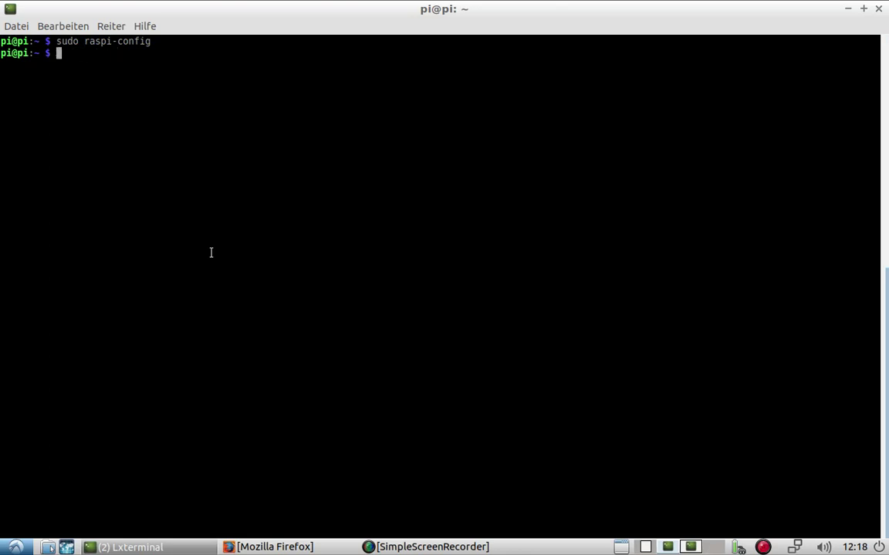
pyautogui.write('clear')
pyautogui.press('Return')
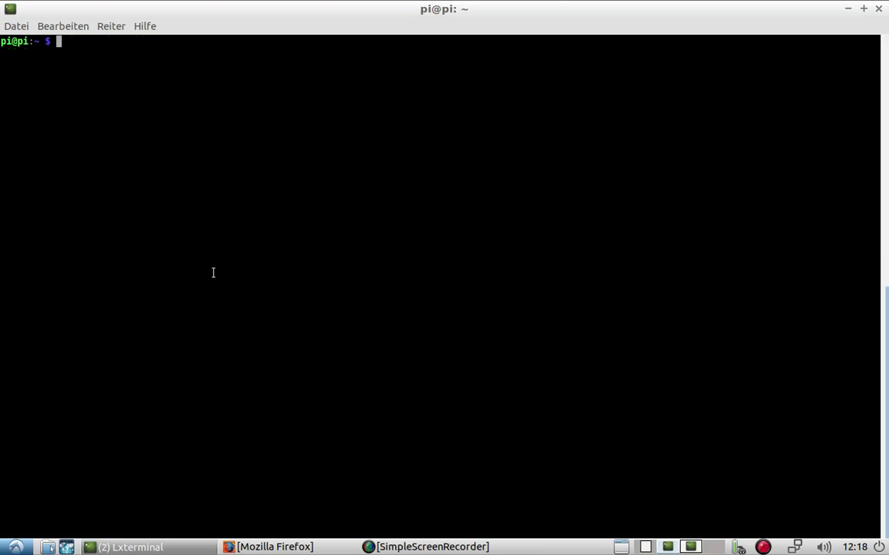
pyautogui.click(691, 547)
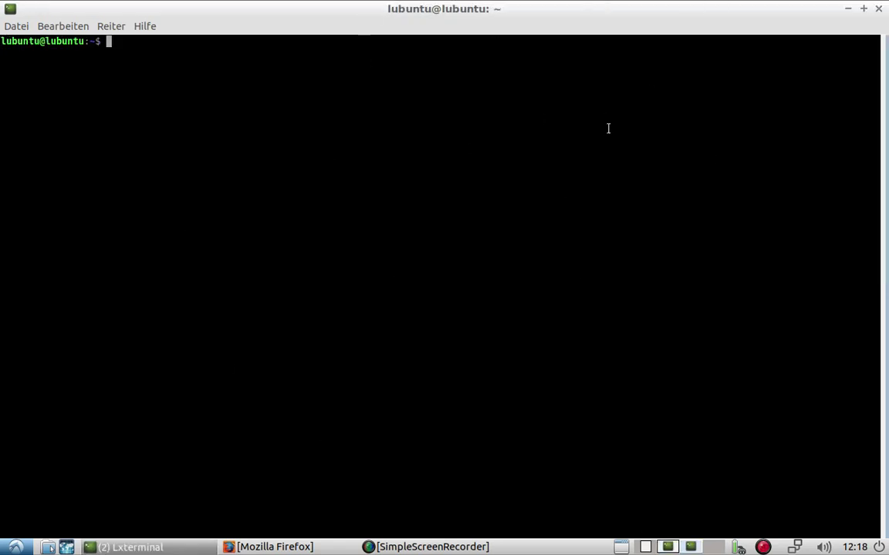
pyautogui.write('ssh p')
pyautogui.write('i@')
pyautogui.write('10.1')
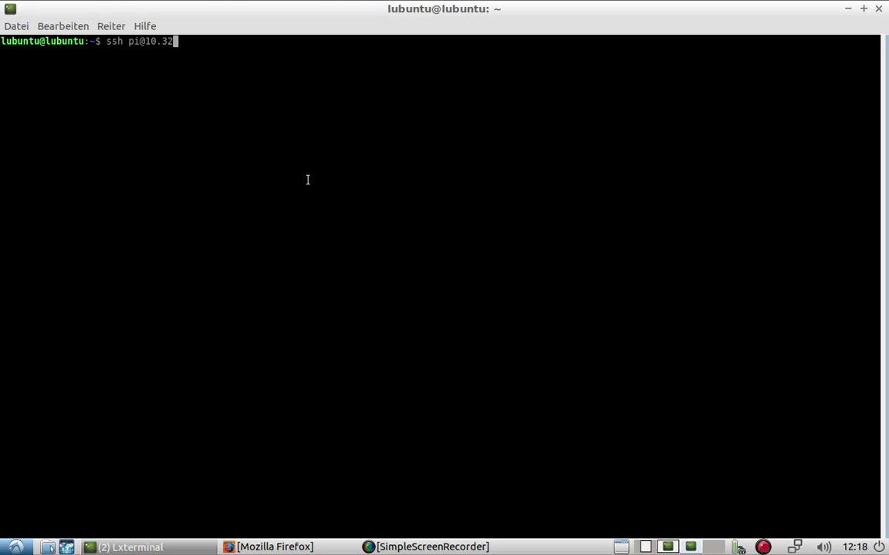
pyautogui.press('BackSpace')
pyautogui.write('42.0.1')
pyautogui.press('BackSpace')
pyautogui.press('BackSpace')
pyautogui.press('BackSpace')
pyautogui.press('BackSpace')
pyautogui.press('BackSpace')
pyautogui.press('BackSpace')
pyautogui.press('BackSpace')
pyautogui.press('BackSpace')
pyautogui.press('BackSpace')
pyautogui.write('pi.net')
pyautogui.press('Return')
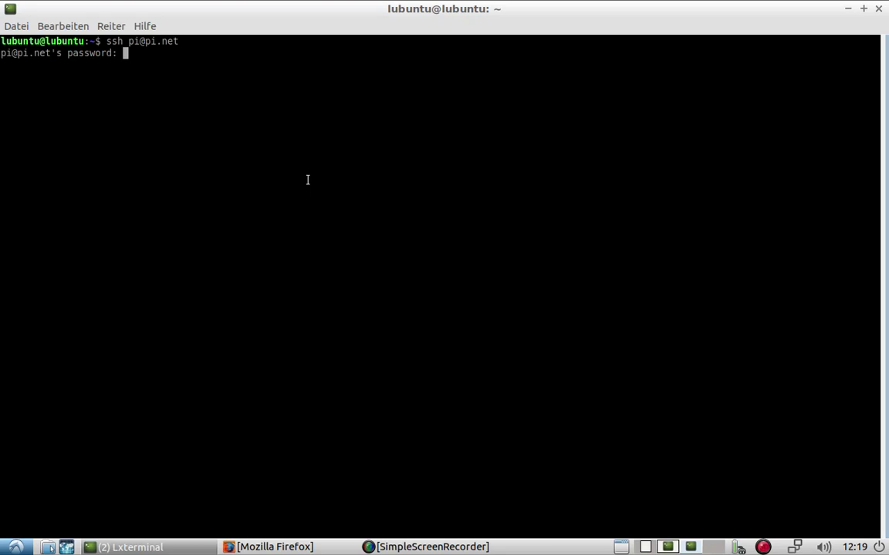
pyautogui.press('Return')
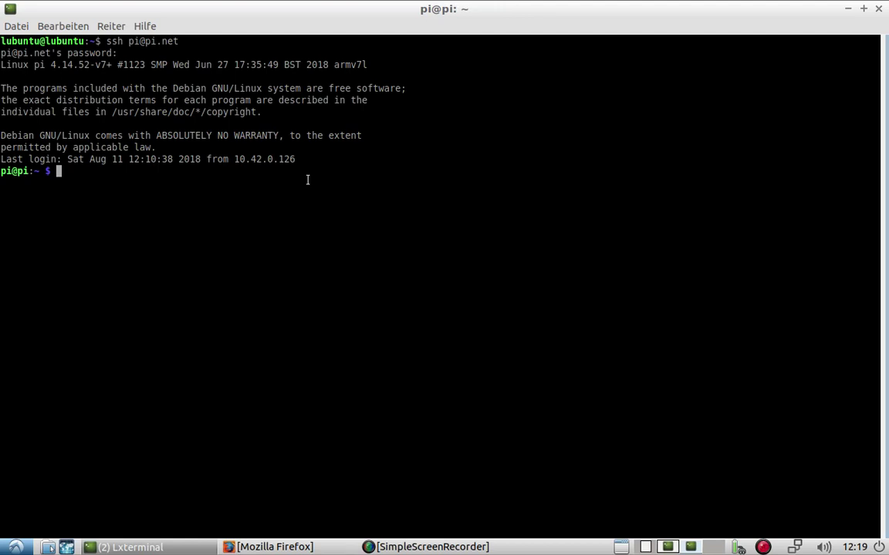
pyautogui.write('sudo nano /va')
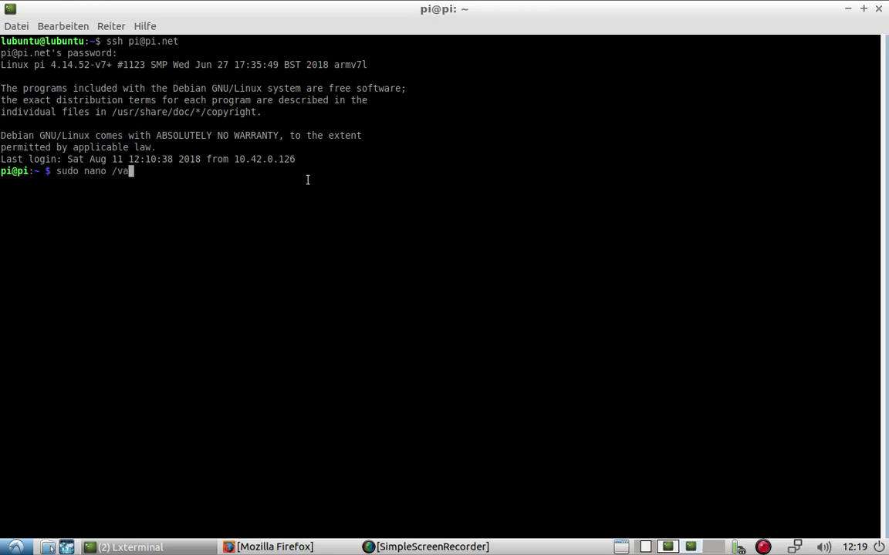
pyautogui.write('r/www/html/')
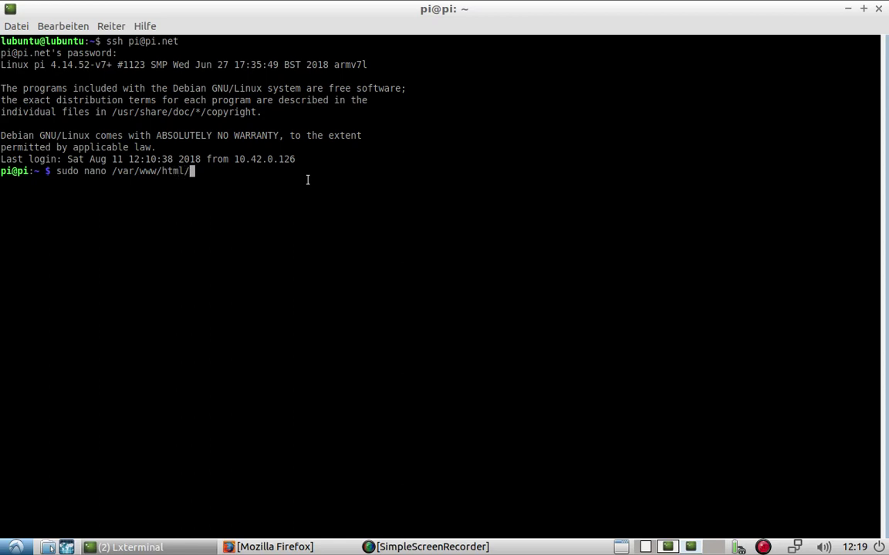
pyautogui.write('home.html')
# Check the sudo nano /var/www/html/home.html command by stepping through and selecting its parts
pyautogui.press('Left')
pyautogui.press('Left')
pyautogui.press('Left')
pyautogui.press('Right')
pyautogui.press('Right')
pyautogui.press('Right')
pyautogui.moveTo(109, 171); pyautogui.dragTo(234, 171)
pyautogui.click(129, 182)
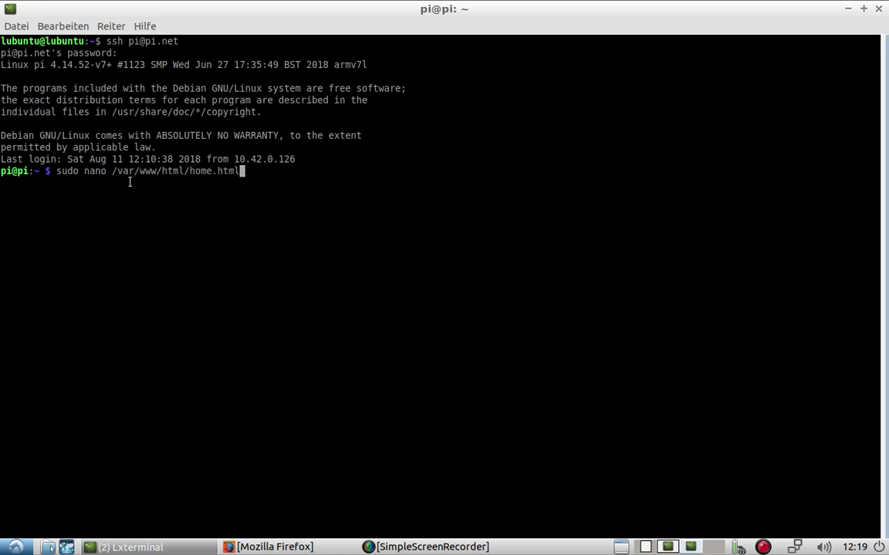
pyautogui.doubleClick(87, 172)
pyautogui.doubleClick(74, 171)
pyautogui.click(76, 171)
# Open home.html in nano and type 'Dies ist ein Text!' inside the <title> tags
pyautogui.press('Return')
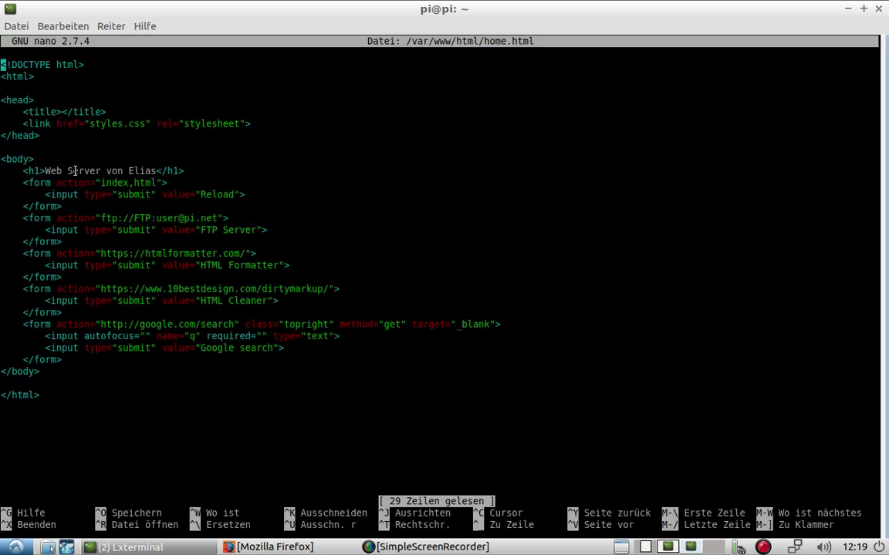
pyautogui.scroll(-10, 72, 171)
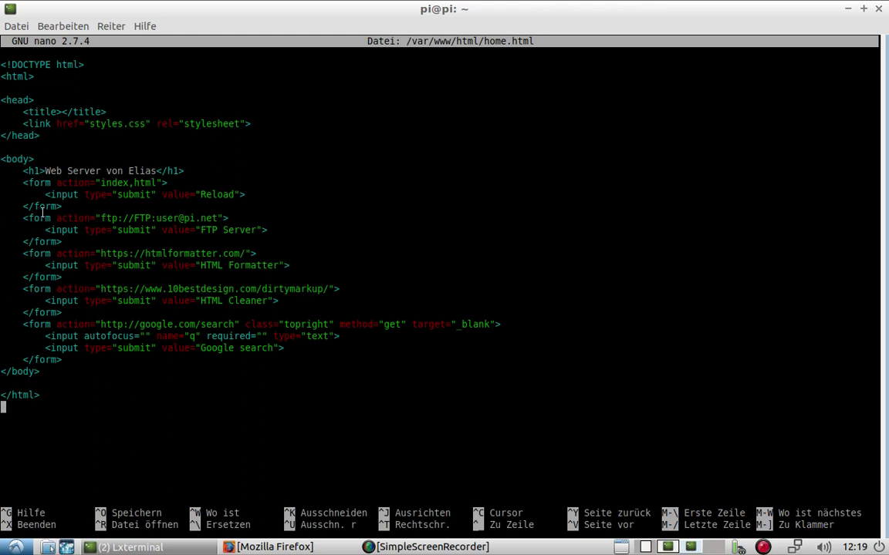
pyautogui.scroll(10, 42, 206)
pyautogui.press('Down')
pyautogui.press('Down')
pyautogui.press('Down')
pyautogui.press('Down')
pyautogui.press('Down')
pyautogui.press('Right')
pyautogui.press('Right')
pyautogui.press('Right')
pyautogui.press('Up')
pyautogui.press('Left')
pyautogui.press('Right')
pyautogui.press('Right')
pyautogui.press('Right')
pyautogui.press('Right')
pyautogui.scroll(-7, 92, 171)
pyautogui.scroll(5, 92, 172)
pyautogui.scroll(2, 91, 172)
pyautogui.press('Right')
pyautogui.press('Right')
pyautogui.press('Right')
pyautogui.press('Right')
pyautogui.press('Right')
pyautogui.write('Dies ist ')
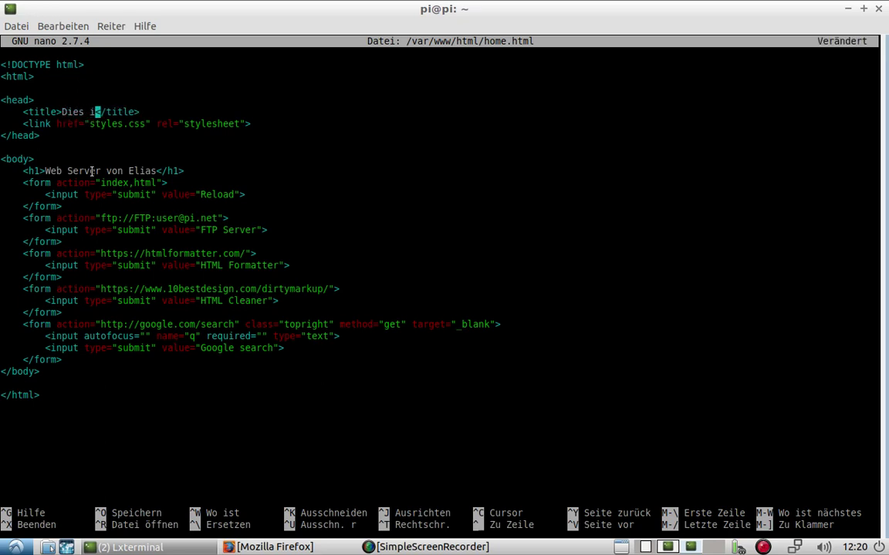
pyautogui.write('ein Text')
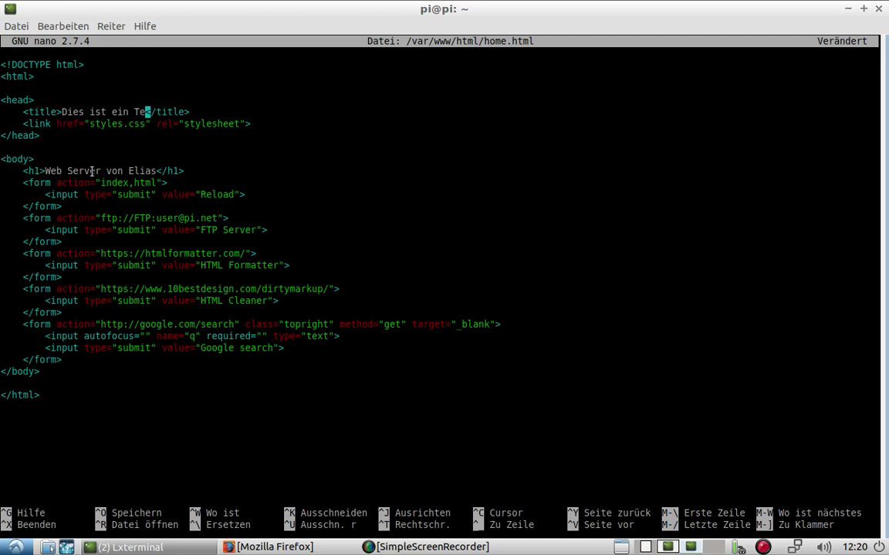
pyautogui.write('!')
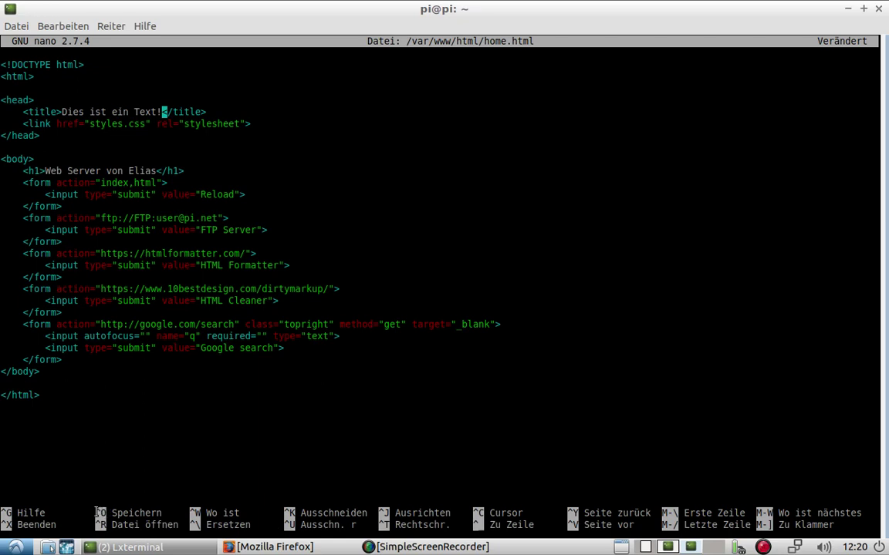
# Save home.html, exit nano, and reopen the file with the previous command
pyautogui.hotkey('ctrl', 'o')
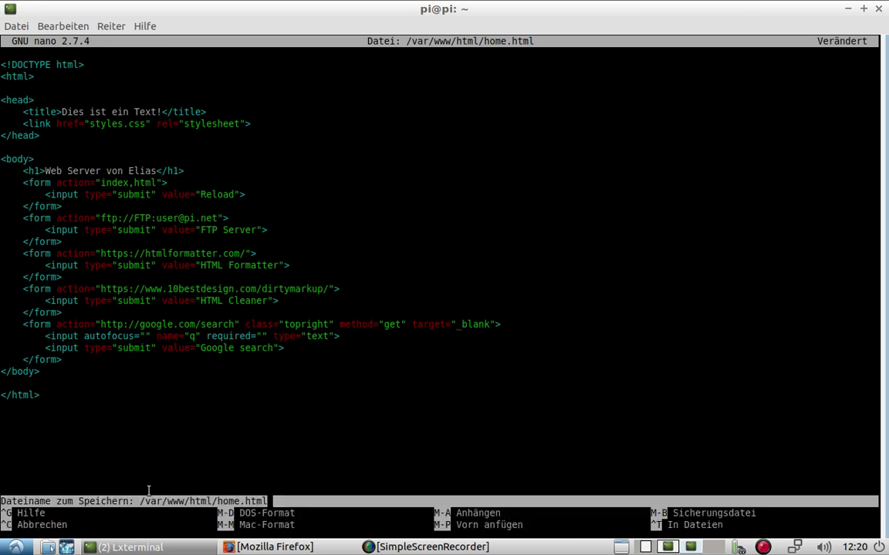
pyautogui.press('Return')
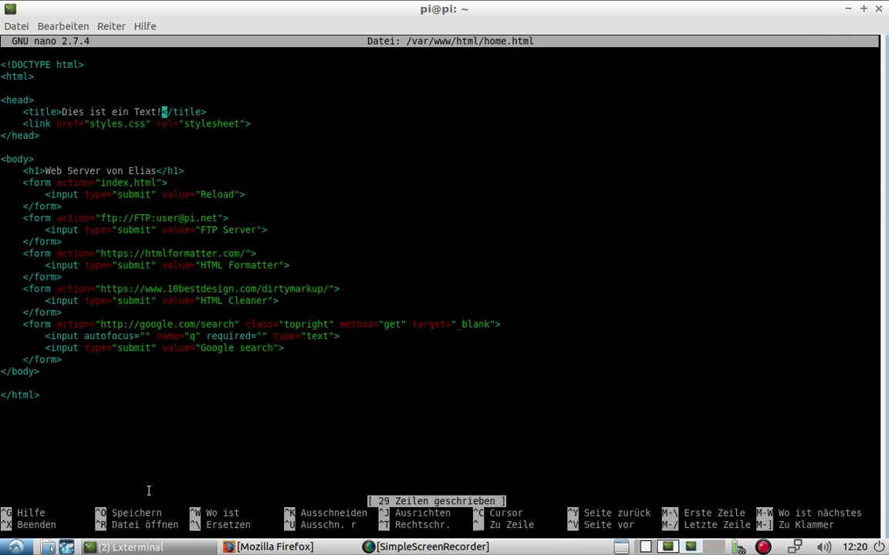
pyautogui.hotkey('ctrl', 'x')
pyautogui.press('Up')
pyautogui.press('Return')
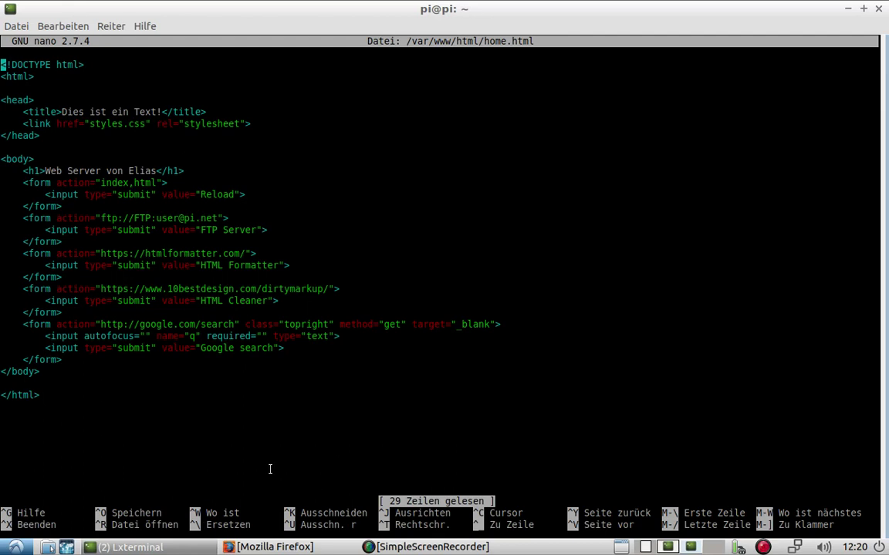
# Reload home.html in Firefox, then delete the title text in nano
pyautogui.click(262, 547)
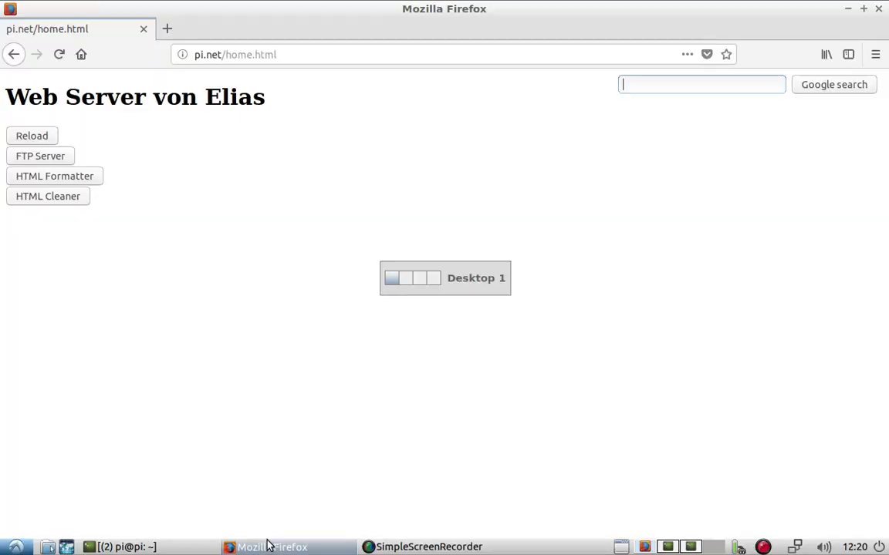
pyautogui.click(59, 54)
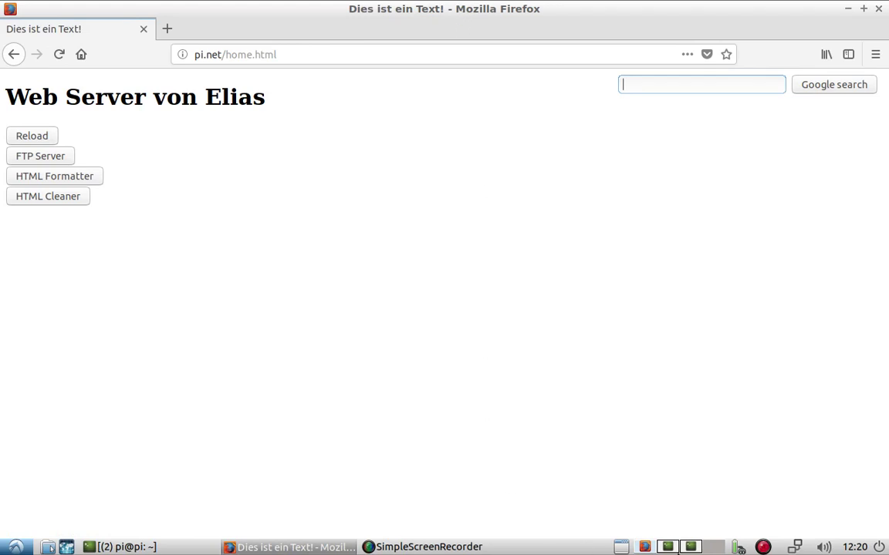
pyautogui.hotkey('ctrl', 'alt', 'Right')
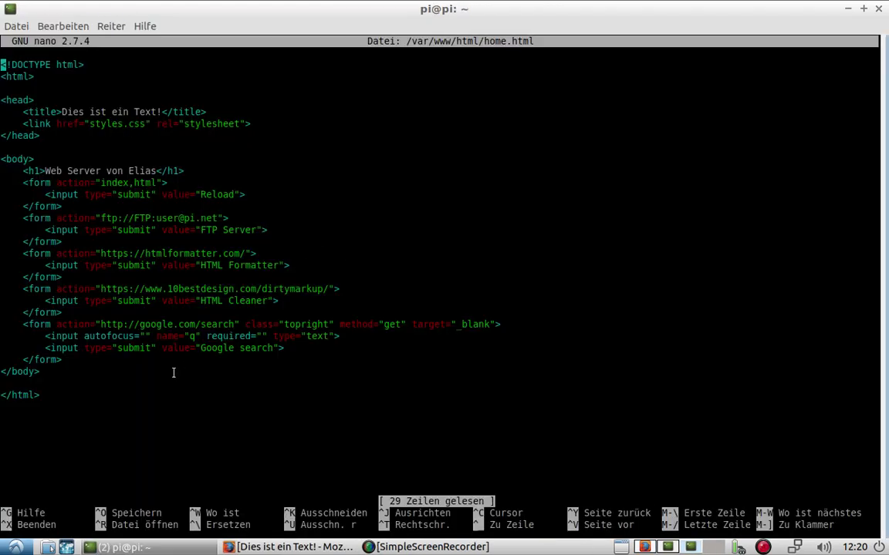
pyautogui.press('Down')
pyautogui.press('Down')
pyautogui.press('Down')
pyautogui.press('Down')
pyautogui.press('Right')
pyautogui.press('Right')
pyautogui.press('Right')
pyautogui.press('Right')
pyautogui.press('Right')
pyautogui.press('Right')
pyautogui.press('Right')
pyautogui.press('Right')
pyautogui.press('Right')
pyautogui.press('Right')
pyautogui.press('Right')
pyautogui.press('Delete')
pyautogui.press('Delete')
pyautogui.press('Delete')
pyautogui.press('Delete')
pyautogui.press('Delete')
pyautogui.press('Delete')
pyautogui.press('Delete')
pyautogui.press('Delete')
pyautogui.press('Delete')
pyautogui.press('Delete')
pyautogui.press('Delete')
pyautogui.press('Delete')
pyautogui.press('Delete')
pyautogui.press('Delete')
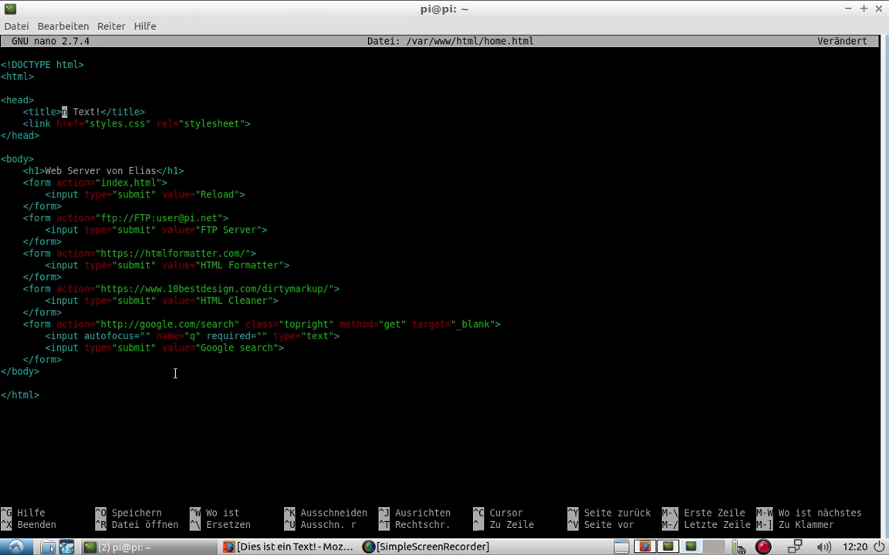
pyautogui.press('Delete')
pyautogui.press('Delete')
pyautogui.press('Delete')
pyautogui.press('Delete')
# Save home.html with an empty title and reload it in Firefox to confirm
pyautogui.hotkey('ctrl', 'o')
pyautogui.press('Return')
pyautogui.hotkey('alt', 'Tab')
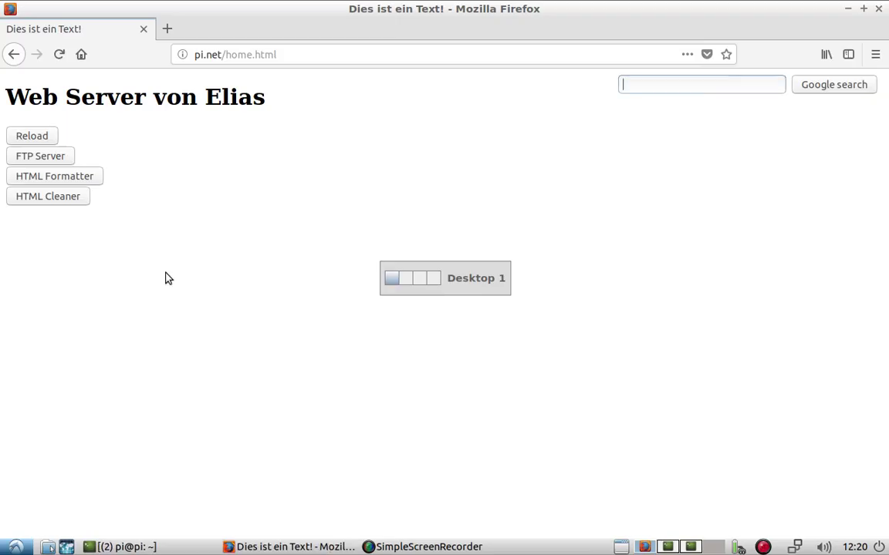
pyautogui.press('F5')
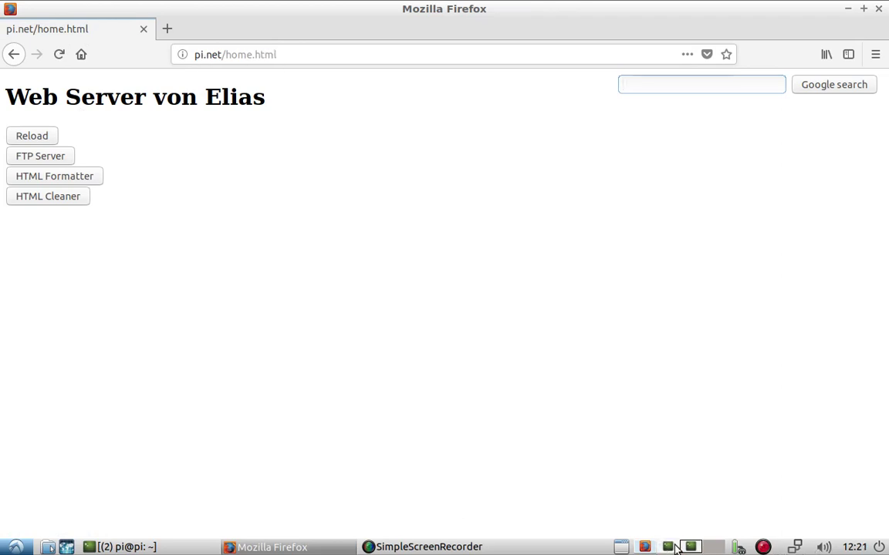
pyautogui.hotkey('alt', 'Tab')
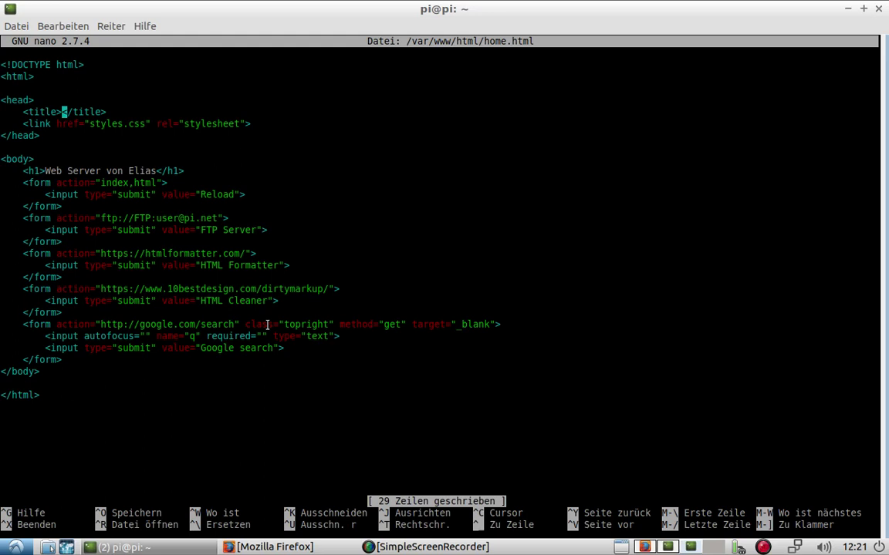
pyautogui.press('Down')
pyautogui.press('Down')
pyautogui.press('Down')
pyautogui.press('Down')
pyautogui.press('Down')
pyautogui.press('Down')
pyautogui.press('Down')
pyautogui.press('Down')
pyautogui.press('Down')
pyautogui.press('Down')
pyautogui.press('Down')
pyautogui.press('Down')
pyautogui.press('Down')
pyautogui.press('Down')
pyautogui.press('Down')
pyautogui.press('Down')
pyautogui.press('Down')
pyautogui.press('Down')
pyautogui.press('Down')
pyautogui.press('Down')
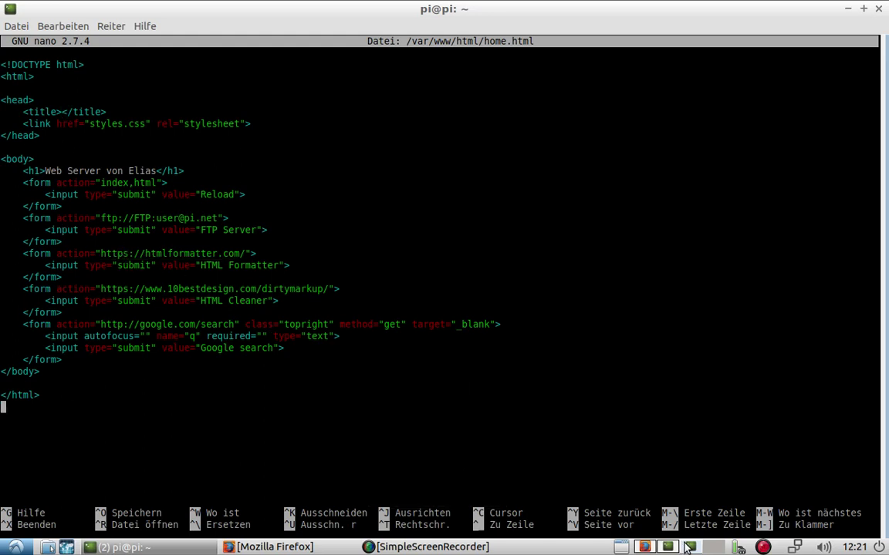
# Run sudo nano /etc/hosts in the terminal to edit the hosts file
pyautogui.scroll(1, 674, 547)
pyautogui.scroll(-1, 673, 547)
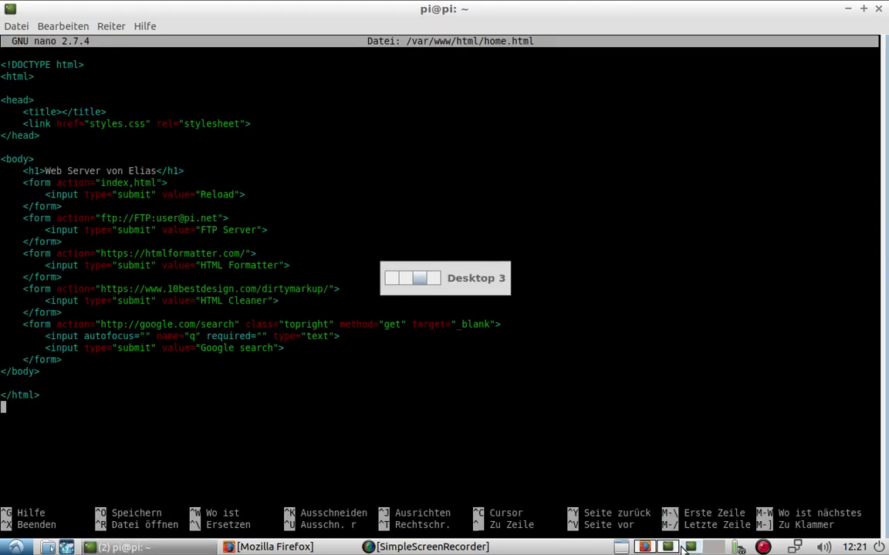
pyautogui.scroll(1, 674, 547)
pyautogui.scroll(-2, 683, 548)
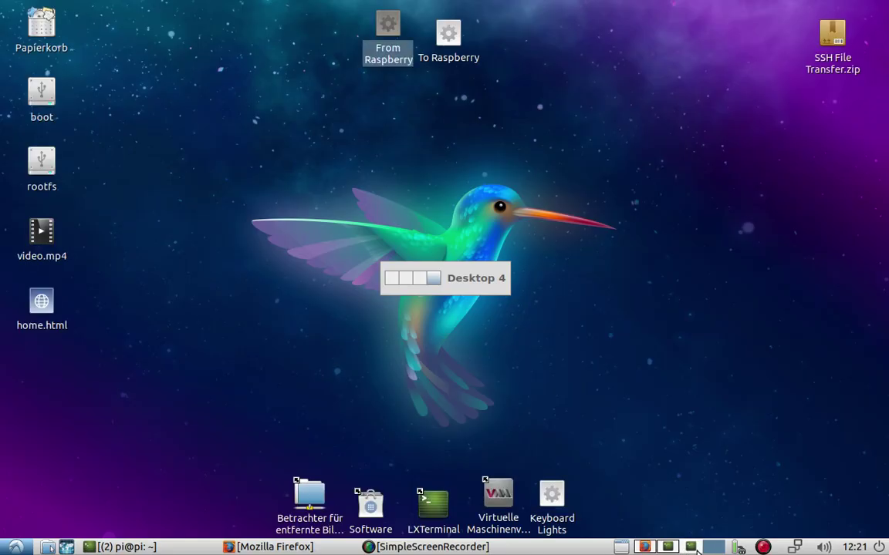
pyautogui.scroll(1, 694, 548)
pyautogui.scroll(1, 691, 547)
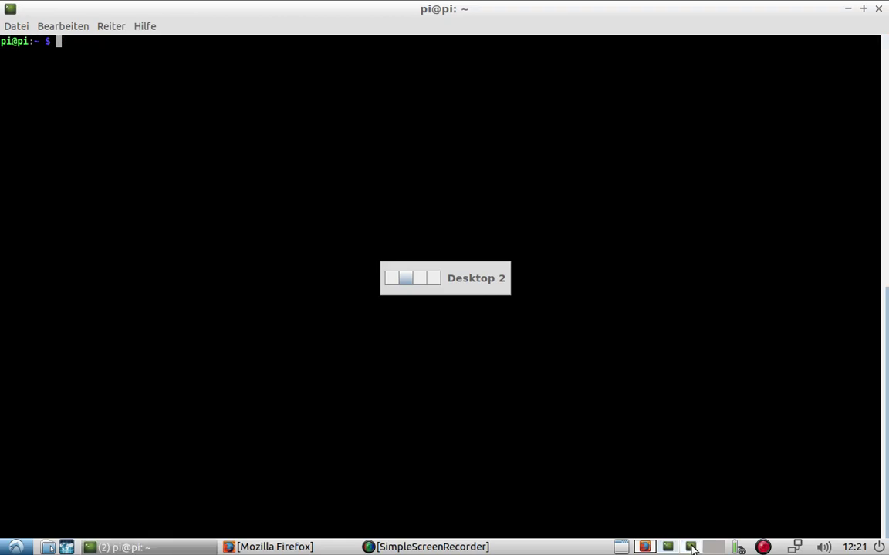
pyautogui.scroll(-2, 692, 547)
pyautogui.scroll(2, 691, 548)
pyautogui.write('s')
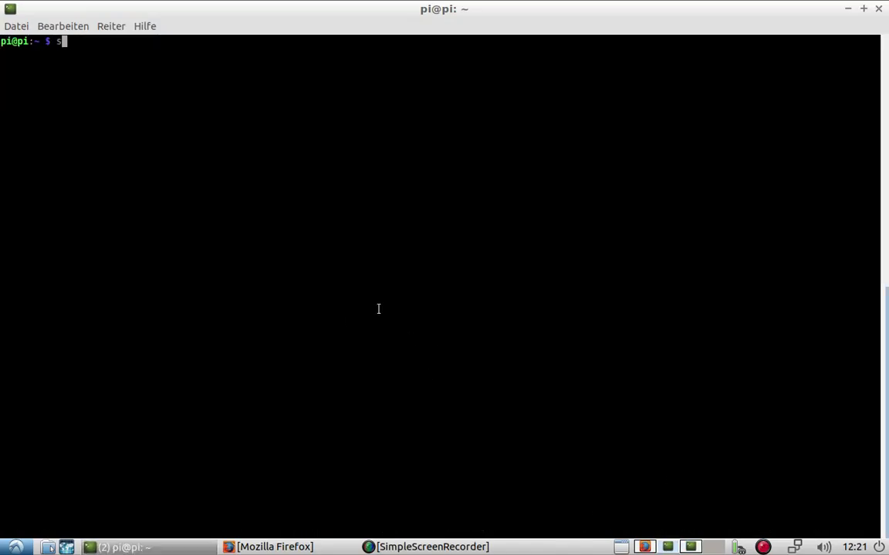
pyautogui.write('udo nano /etc/')
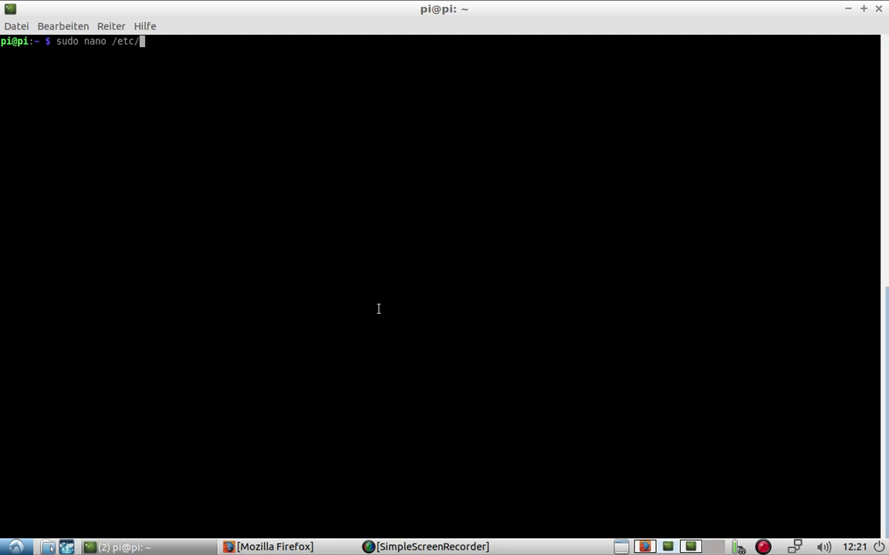
pyautogui.write('hosts')
pyautogui.press('Return')
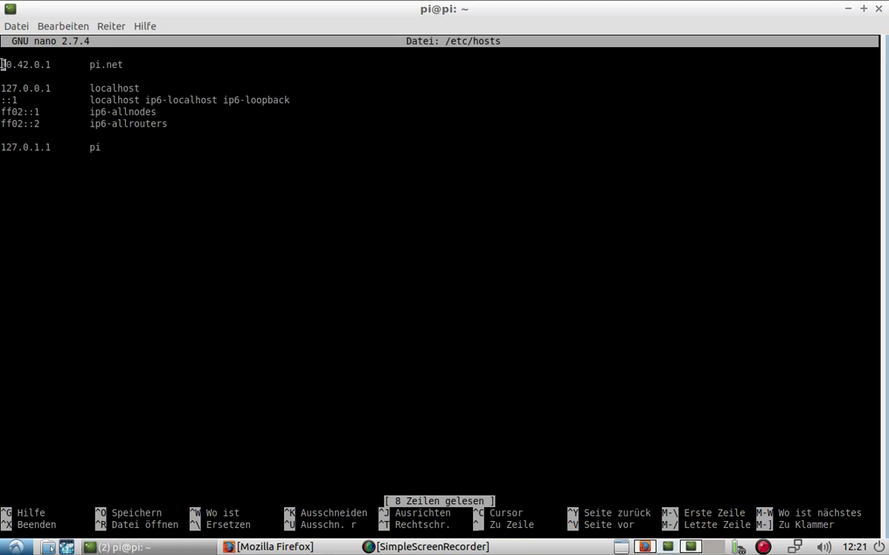
pyautogui.moveTo(2, 65)
pyautogui.mouseDown()
pyautogui.moveTo(45, 65)
pyautogui.moveTo(1, 65)
pyautogui.mouseUp()
pyautogui.click(48, 67)
pyautogui.click(705, 483)
pyautogui.rightClick(793, 538)
pyautogui.click(796, 548)
pyautogui.click(796, 548)
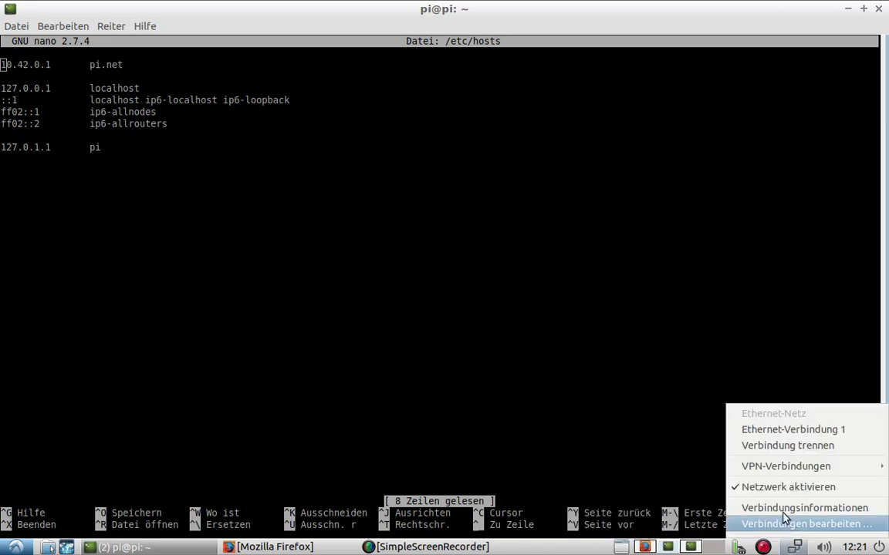
pyautogui.click(703, 452)
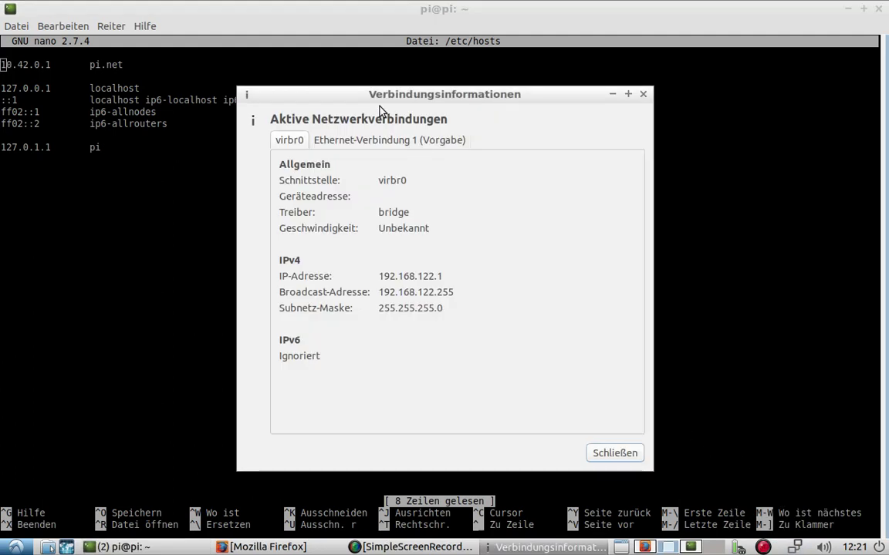
pyautogui.click(367, 142)
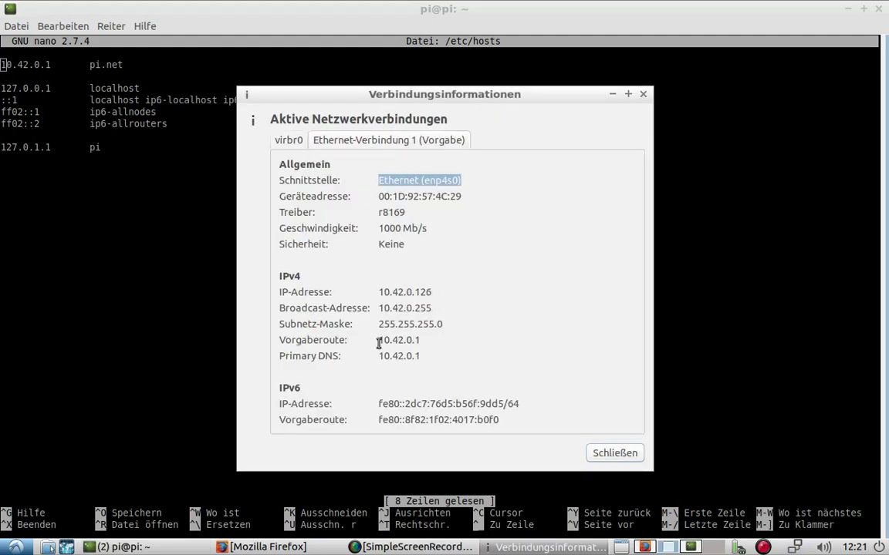
pyautogui.moveTo(381, 340); pyautogui.dragTo(420, 340)
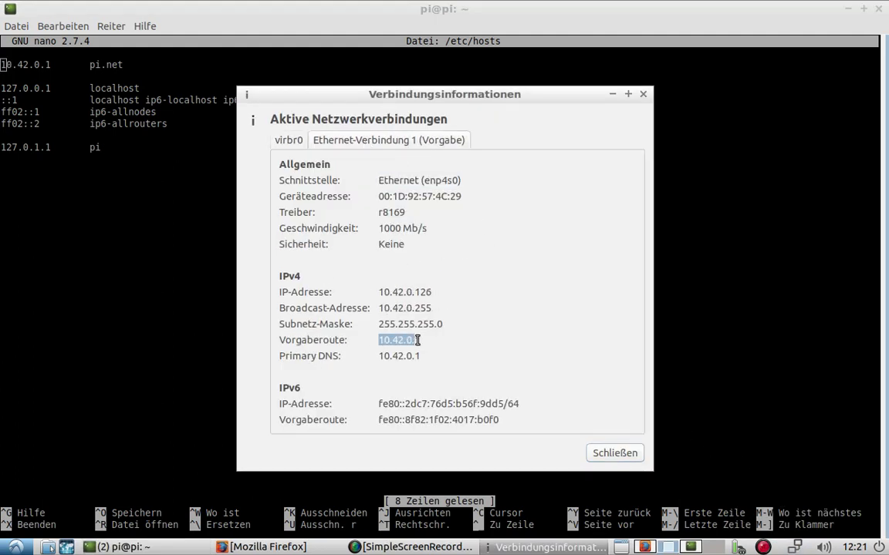
pyautogui.click(614, 453)
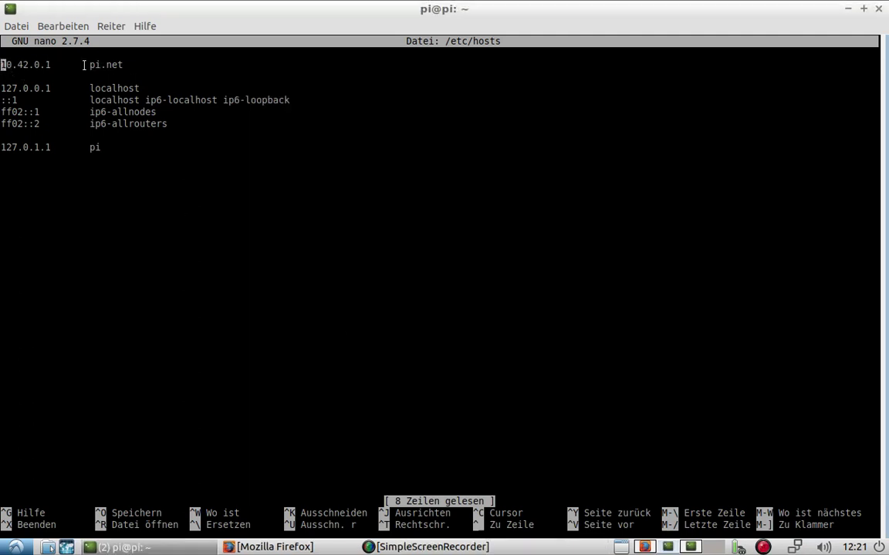
pyautogui.moveTo(90, 66); pyautogui.dragTo(112, 74)
pyautogui.click(52, 64)
pyautogui.moveTo(52, 64); pyautogui.dragTo(4, 64)
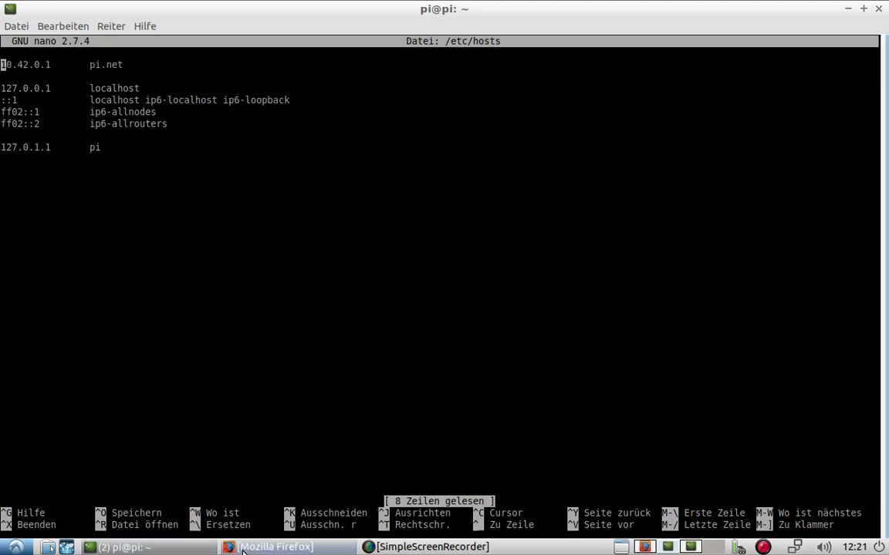
# Open a new Firefox tab and load pi.net, which redirects to home.html
pyautogui.click(270, 547)
pyautogui.hotkey('ctrl', 't')
pyautogui.write('pi.net/')
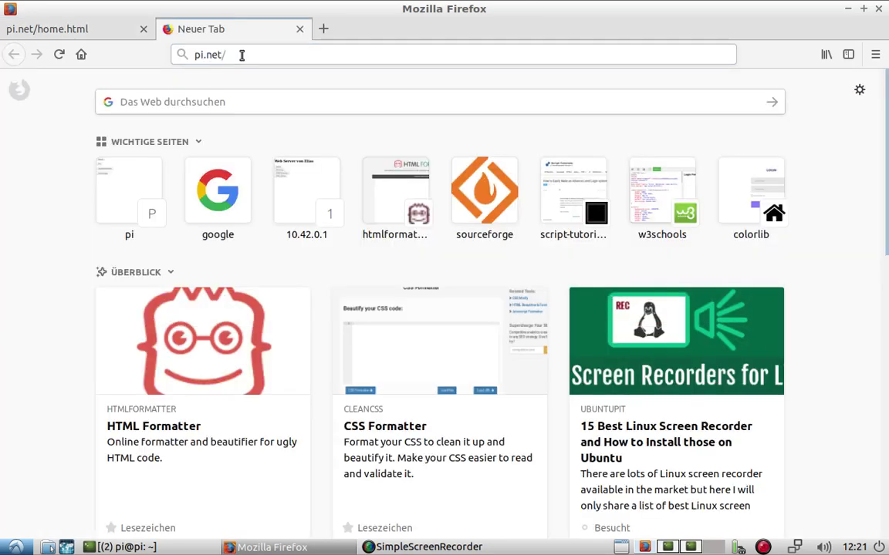
pyautogui.press('Return')
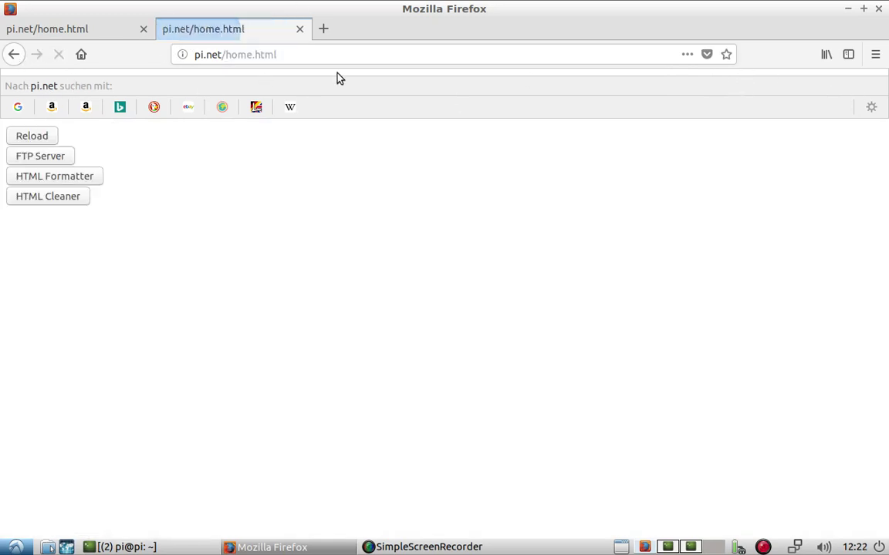
# Close the second tab and load ftp://pi.net in the address bar
pyautogui.click(36, 133)
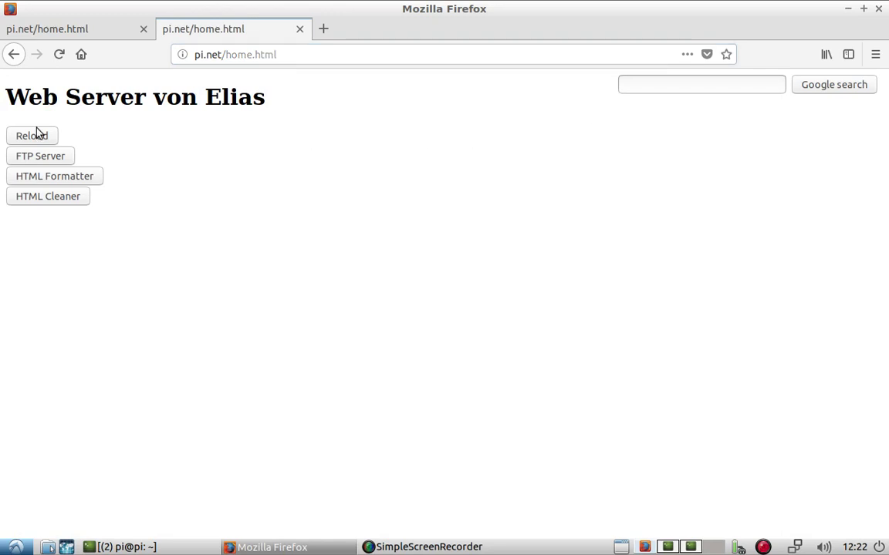
pyautogui.click(301, 28)
pyautogui.moveTo(293, 49); pyautogui.dragTo(170, 51)
pyautogui.write('ftp:')
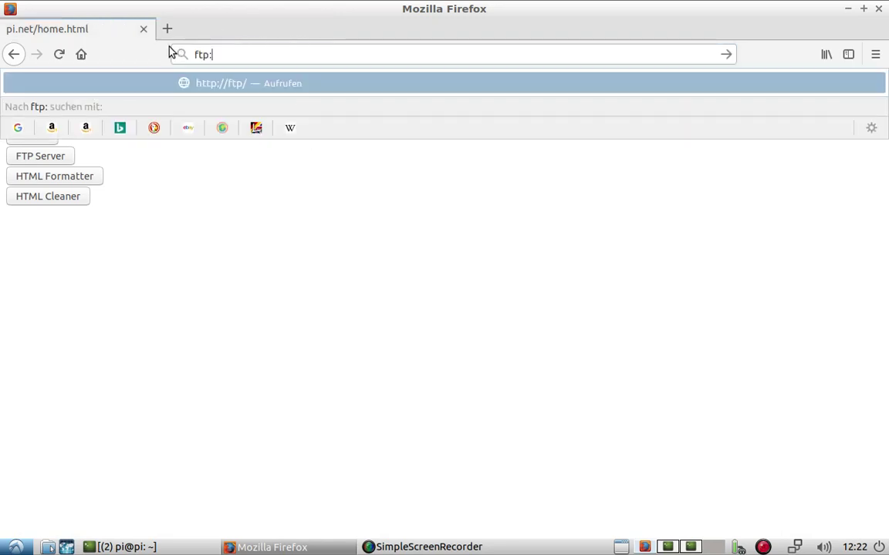
pyautogui.write('//')
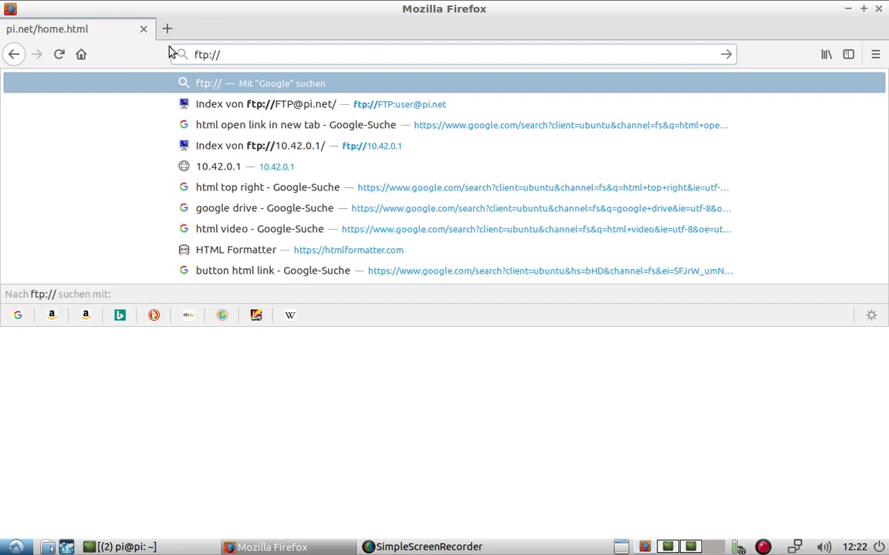
pyautogui.write('pi.net/')
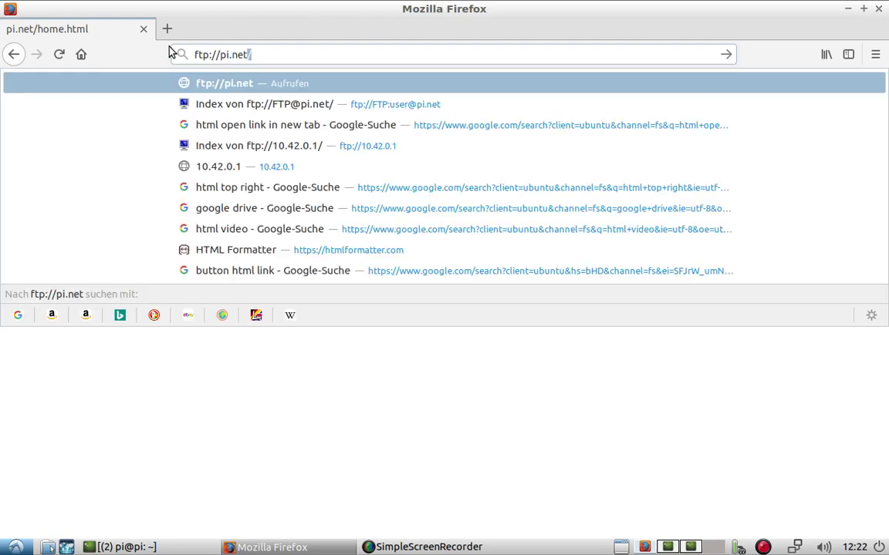
pyautogui.press('Return')
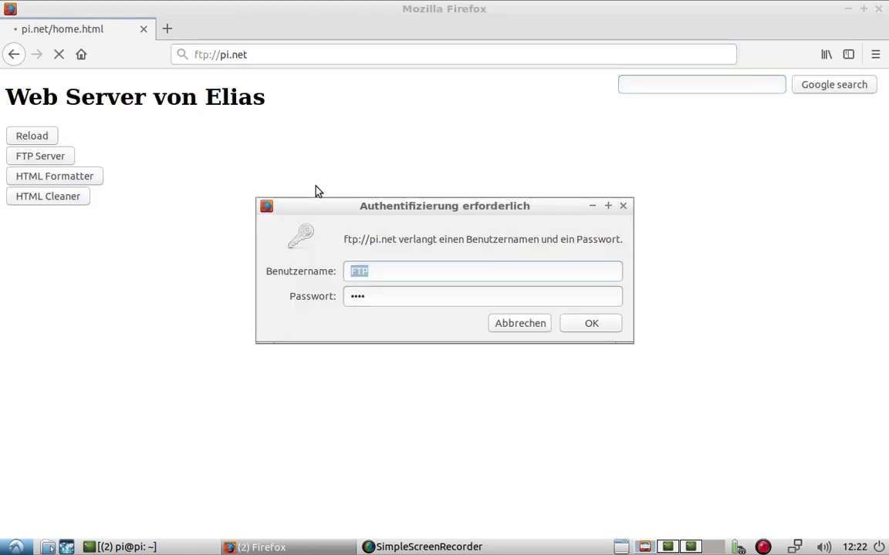
# Confirm the FTP login, open home.html from the listing, then return to the start page
pyautogui.click(582, 327)
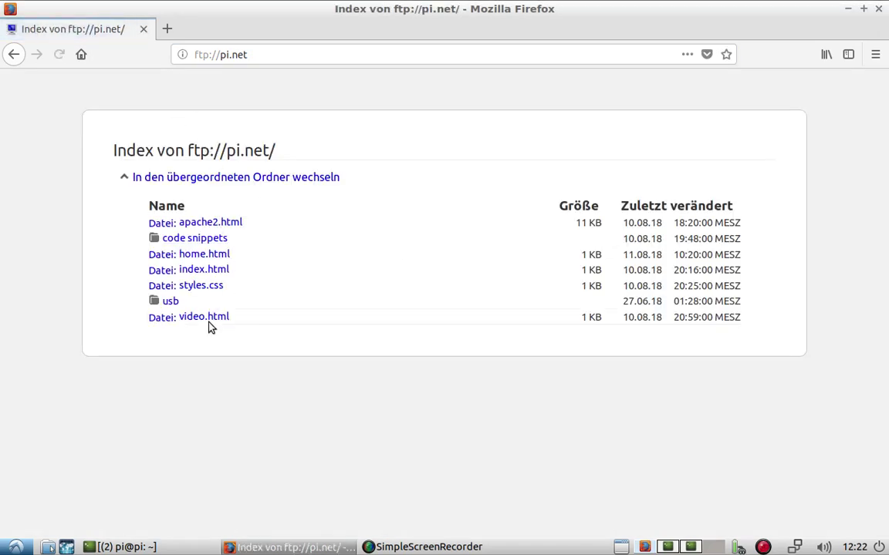
pyautogui.click(222, 254)
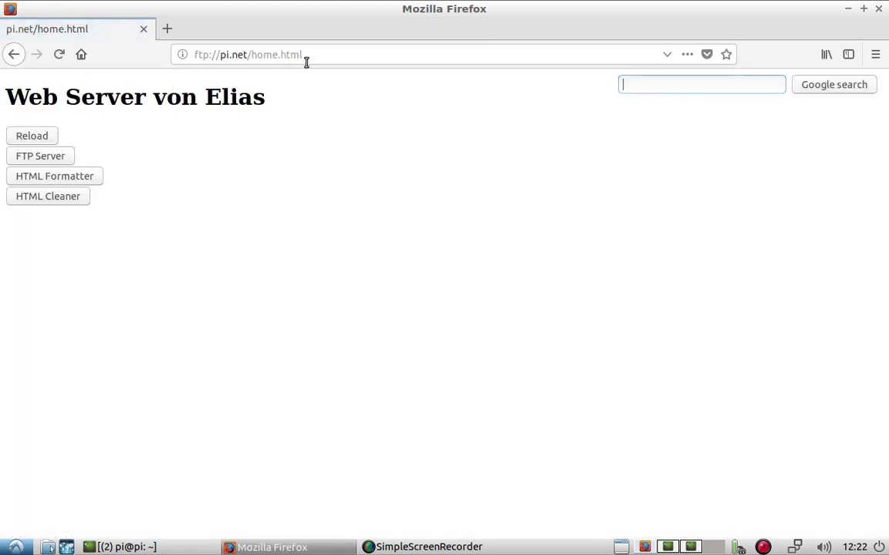
pyautogui.click(73, 48)
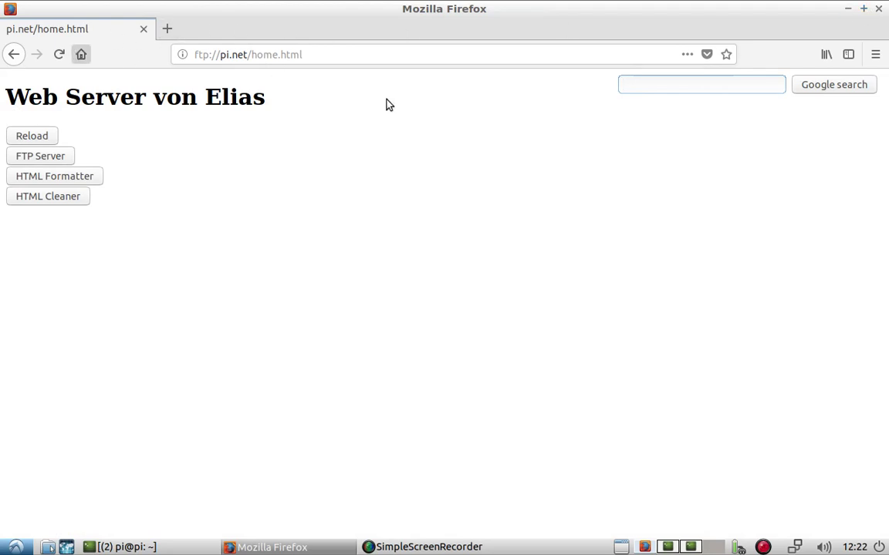
# On the fourth desktop, move the SSH File Transfer.zip icon toward the desktop centre
pyautogui.click(713, 547)
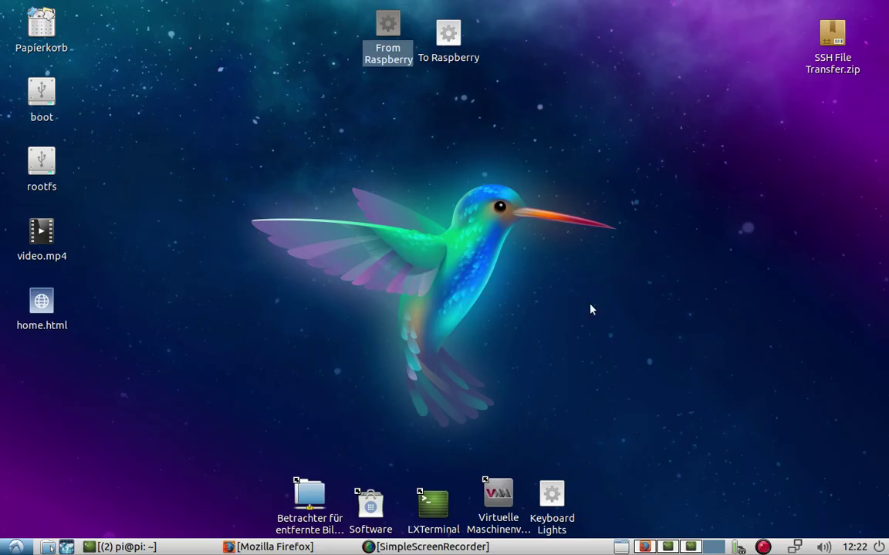
pyautogui.click(248, 125)
pyautogui.moveTo(833, 35)
pyautogui.mouseDown()
pyautogui.moveTo(455, 135)
pyautogui.moveTo(400, 127)
pyautogui.mouseUp()
pyautogui.moveTo(337, 14); pyautogui.dragTo(602, 62)
pyautogui.moveTo(420, 130); pyautogui.dragTo(450, 199)
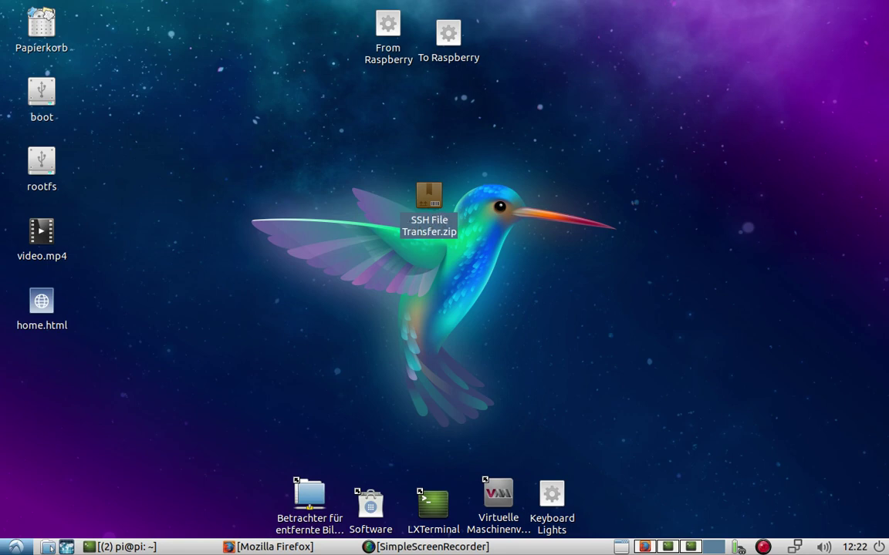
# Extract the SSH File Transfer folder from the zip onto the desktop and place it beside the archive
pyautogui.doubleClick(429, 197)
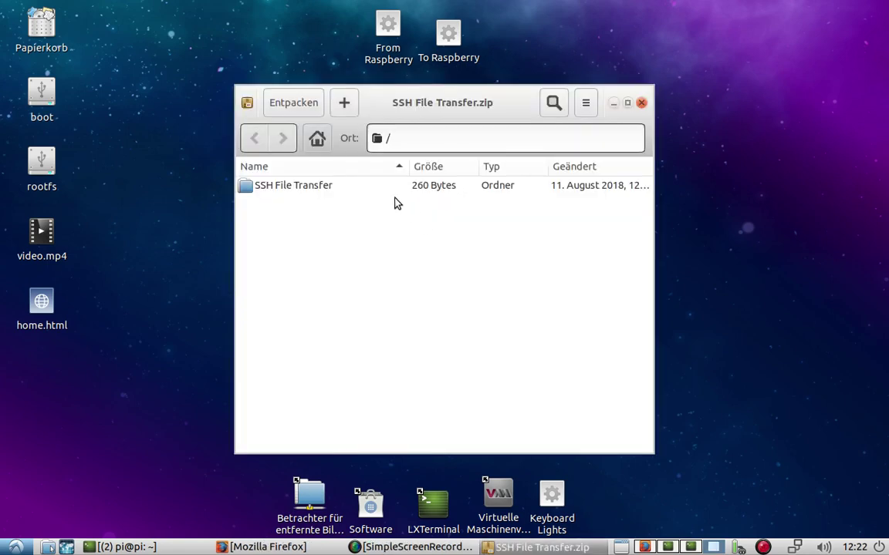
pyautogui.moveTo(298, 185); pyautogui.dragTo(174, 131)
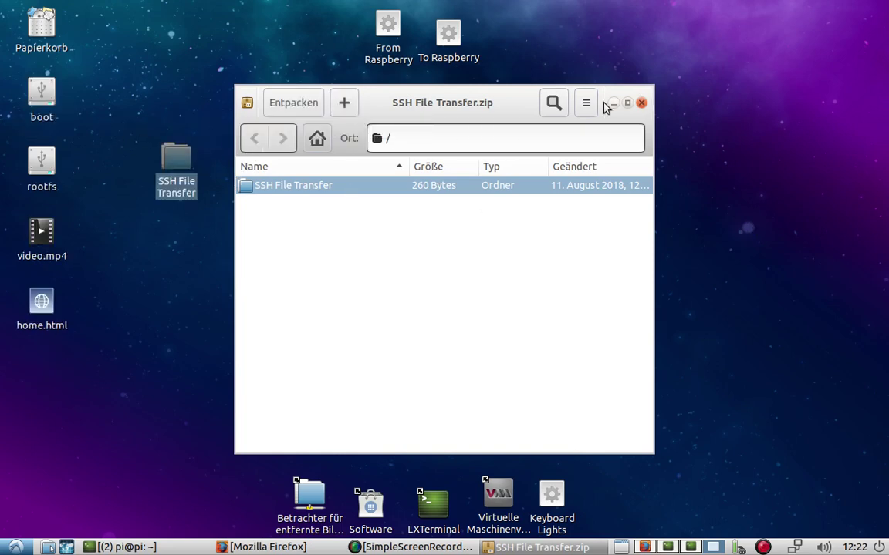
pyautogui.hotkey('ctrl', 'w')
pyautogui.moveTo(192, 150); pyautogui.dragTo(500, 203)
# Open the SSH File Transfer folder and open the Vom PC launcher in Leafpad
pyautogui.doubleClick(500, 202)
pyautogui.click(369, 154)
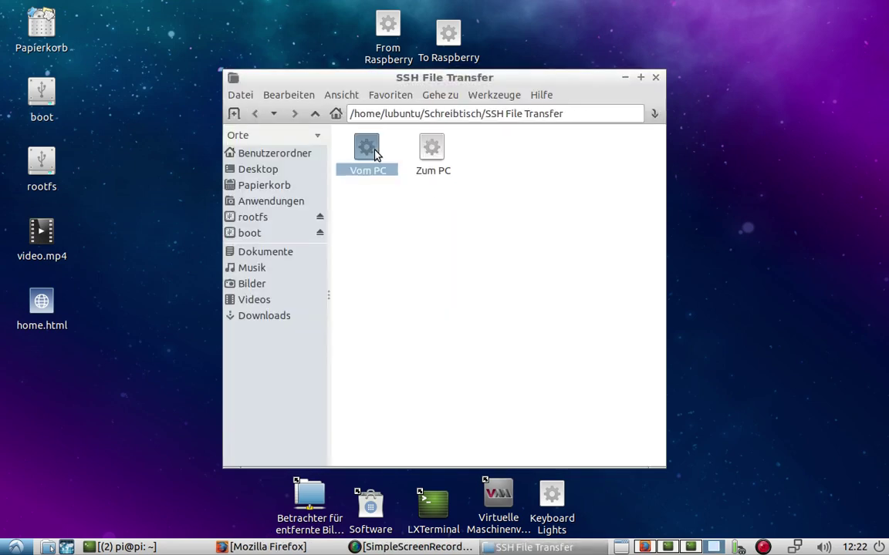
pyautogui.rightClick(375, 153)
pyautogui.click(370, 153)
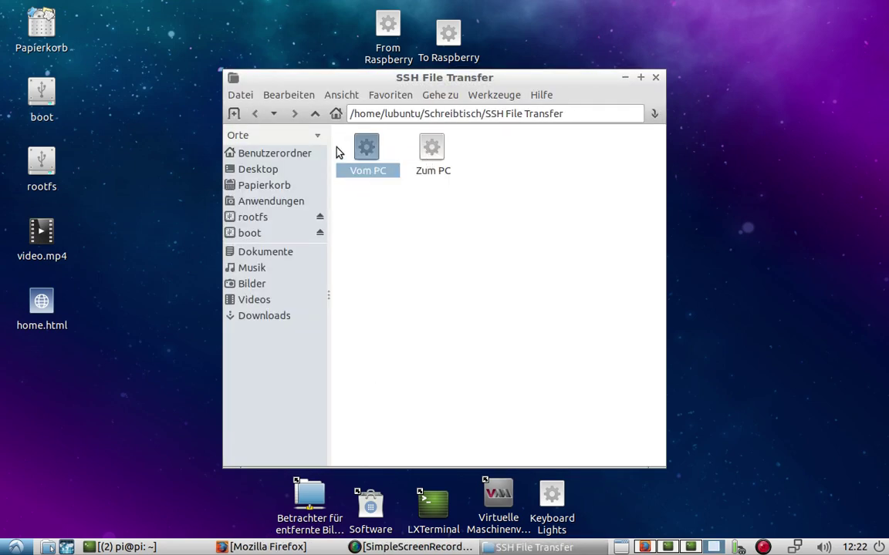
pyautogui.rightClick(376, 154)
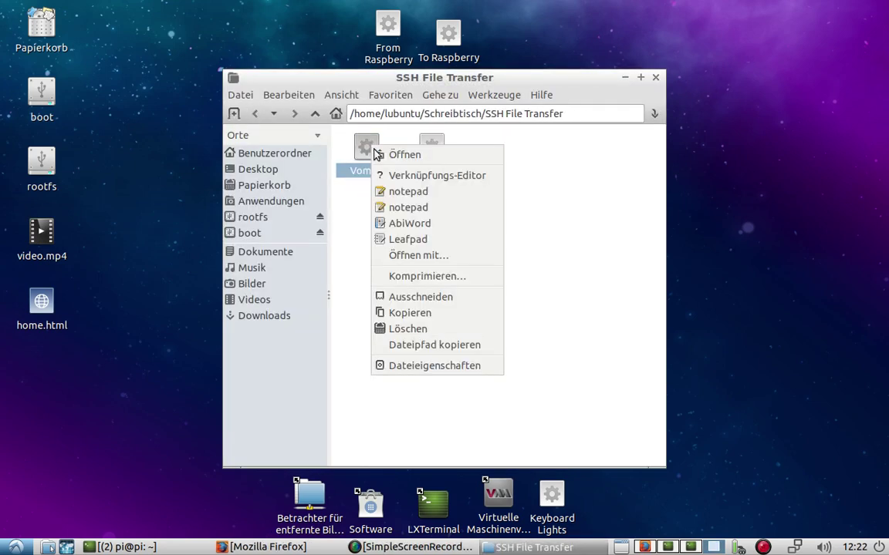
pyautogui.click(398, 239)
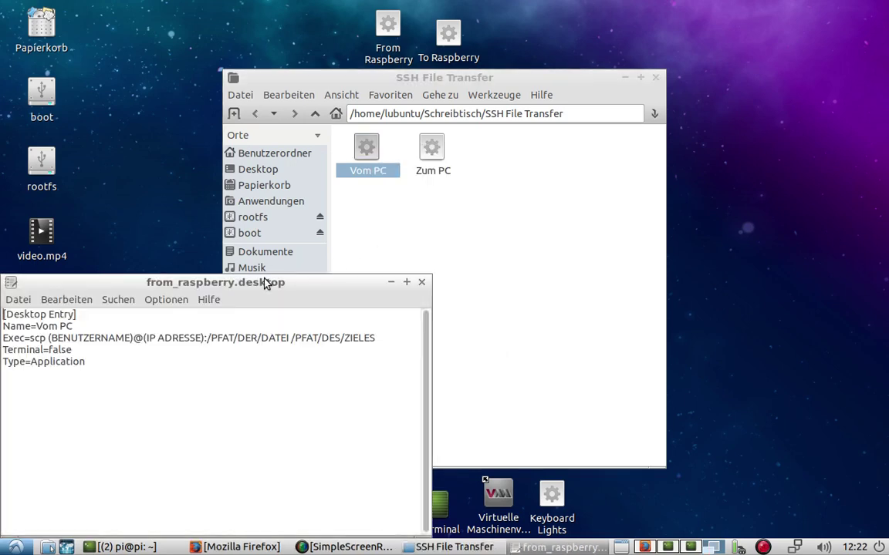
# Inspect the (BENUTZERNAME) and (IP ADRESSE) placeholders in the Exec line, then close without saving
pyautogui.moveTo(268, 282); pyautogui.dragTo(521, 128)
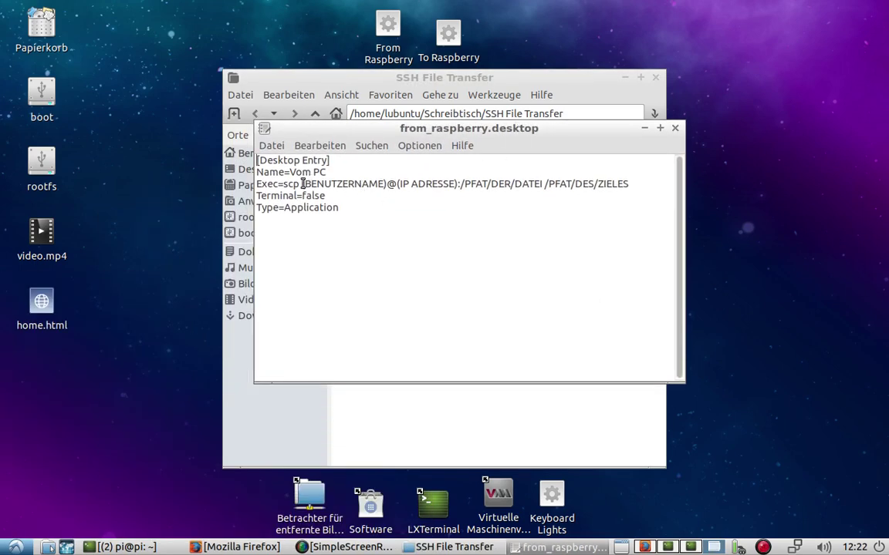
pyautogui.moveTo(301, 185); pyautogui.dragTo(388, 188)
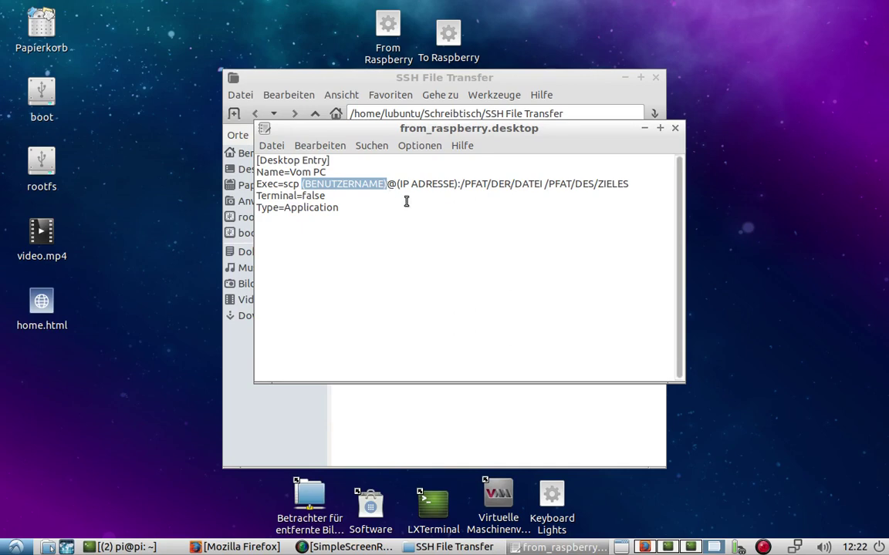
pyautogui.moveTo(397, 185); pyautogui.dragTo(461, 186)
pyautogui.click(525, 160)
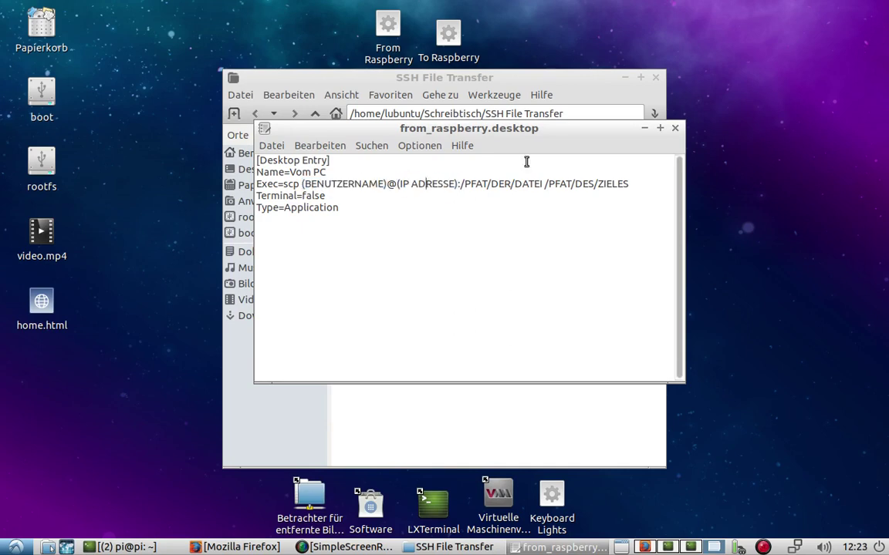
pyautogui.click(675, 128)
# Create a new empty file in the folder, named Info.tx
pyautogui.rightClick(436, 244)
pyautogui.moveTo(556, 250)
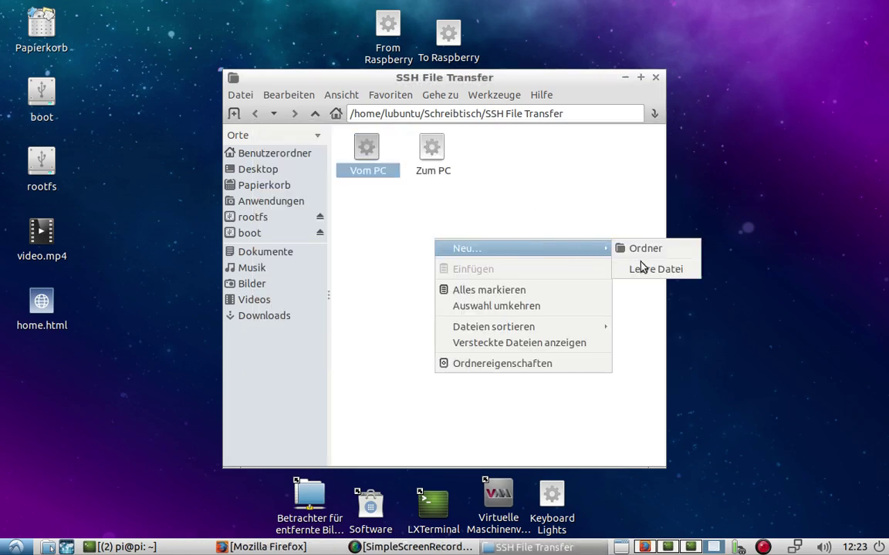
pyautogui.click(640, 266)
pyautogui.write('Inof')
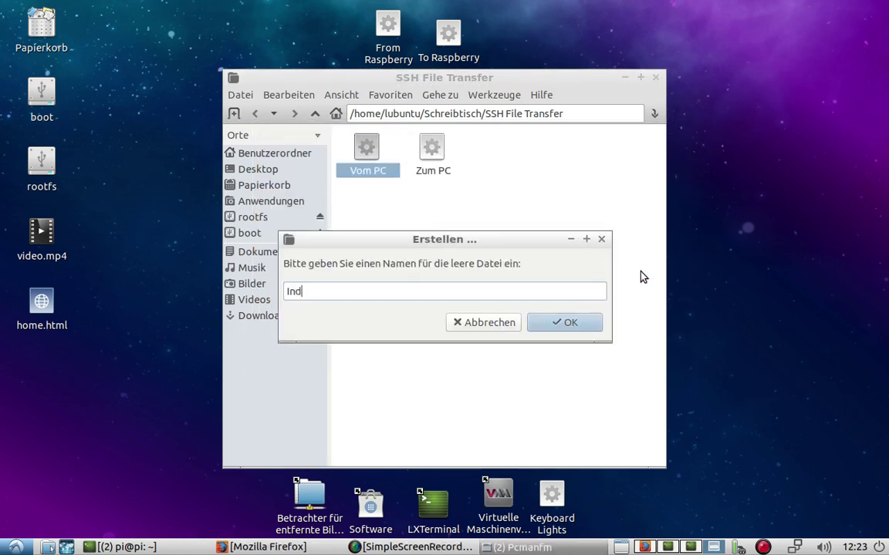
pyautogui.press('BackSpace')
pyautogui.press('BackSpace')
pyautogui.write('fo.tx')
pyautogui.press('Return')
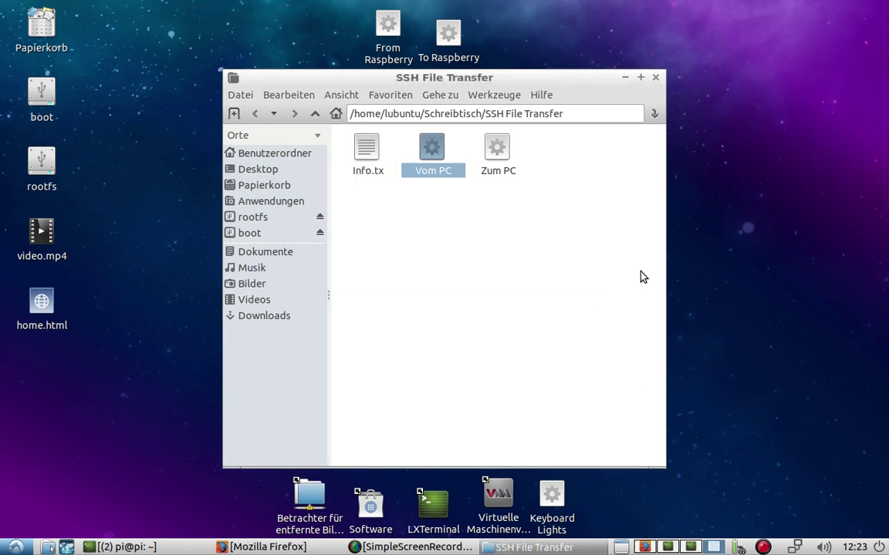
# Rename the Info.tx file to Info.txt
pyautogui.rightClick(349, 141)
pyautogui.press('Escape')
pyautogui.rightClick(369, 145)
pyautogui.click(403, 344)
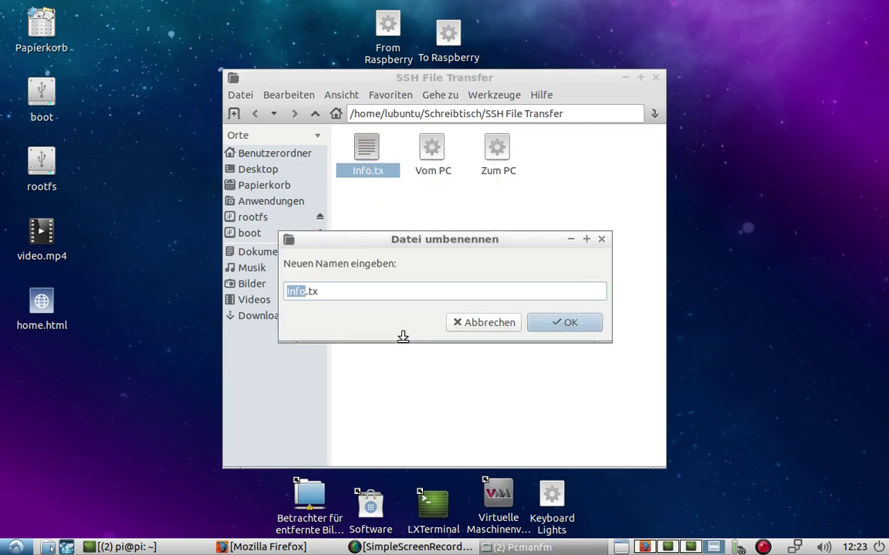
pyautogui.press('End')
pyautogui.write('t')
pyautogui.press('Return')
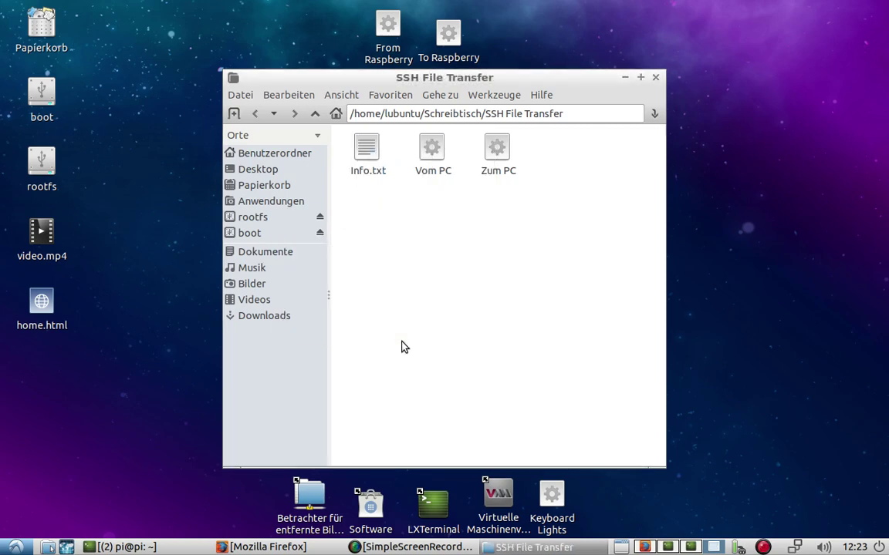
# Write "(BENUTZERNAME) (IP ADRESSE)" into Info.txt and save it
pyautogui.doubleClick(367, 148)
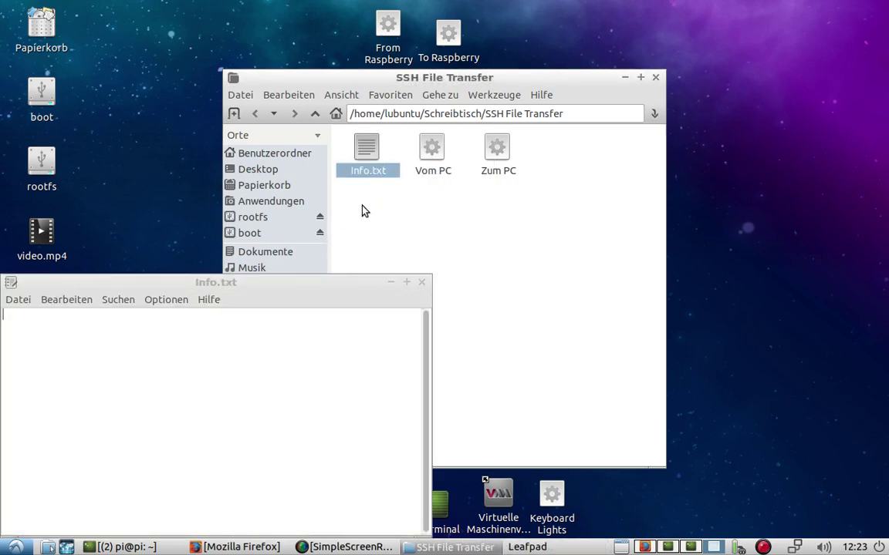
pyautogui.moveTo(94, 279); pyautogui.dragTo(389, 79)
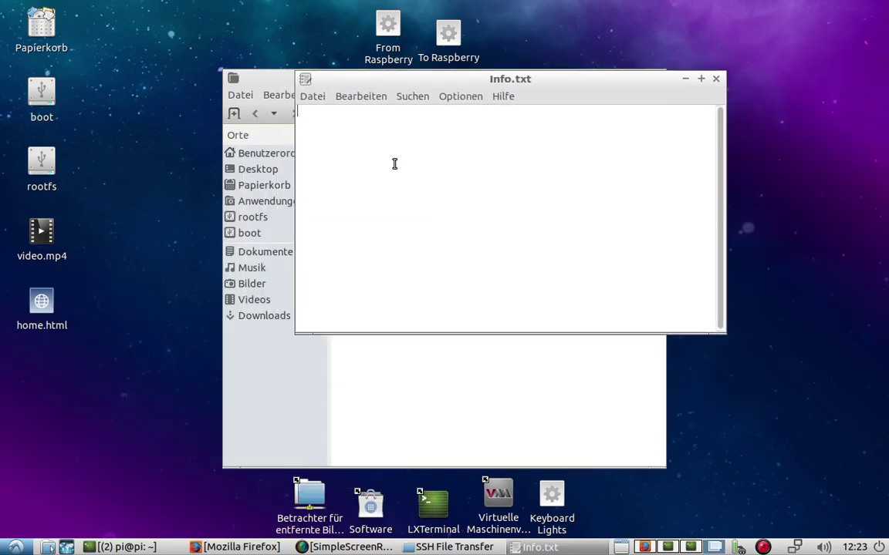
pyautogui.write('()')
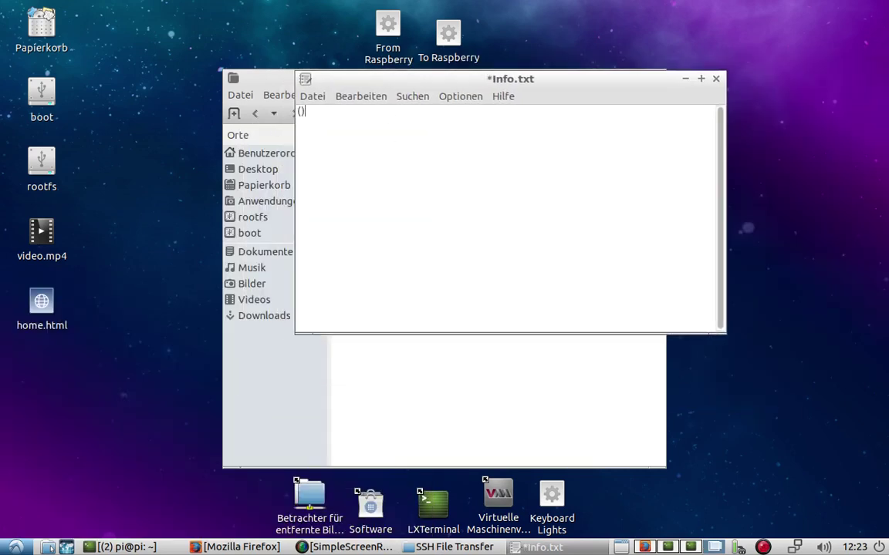
pyautogui.write('BENUTZERNAME')
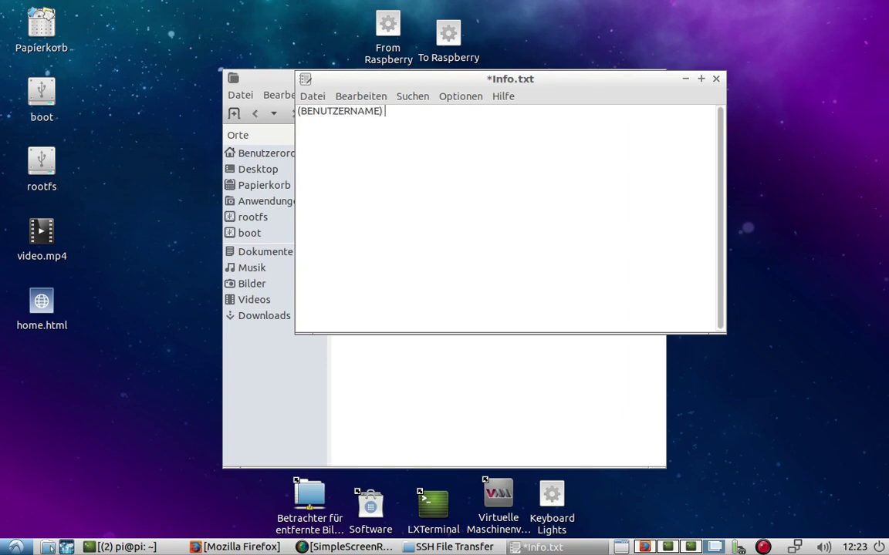
pyautogui.write(' (IP ADRESSE')
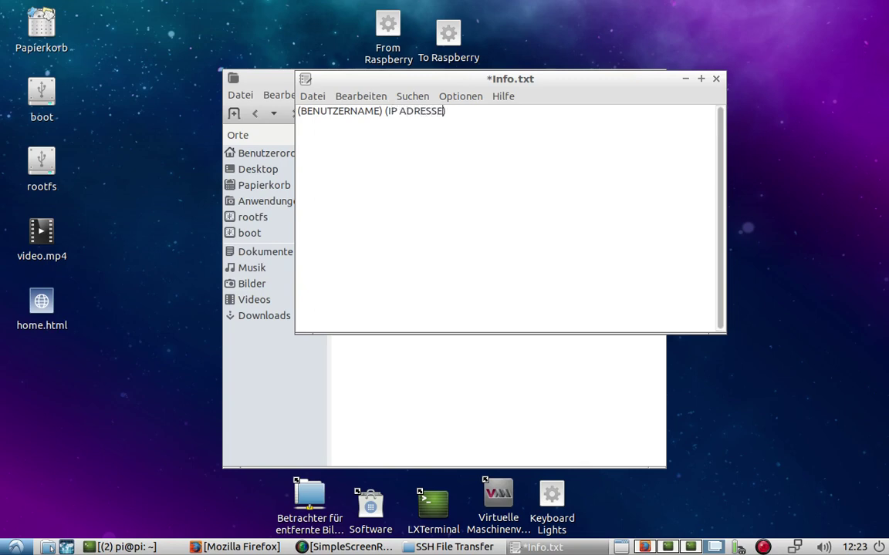
pyautogui.click(439, 111)
pyautogui.hotkey('ctrl', 's')
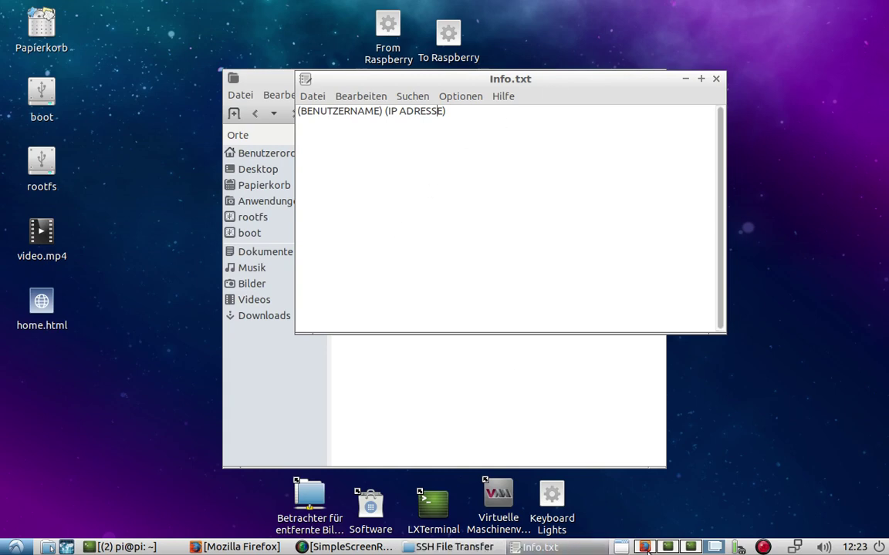
# Reorder the terminal's taskbar entry and minimize the Info.txt and folder windows to show the desktop
pyautogui.click(380, 91)
pyautogui.click(382, 91)
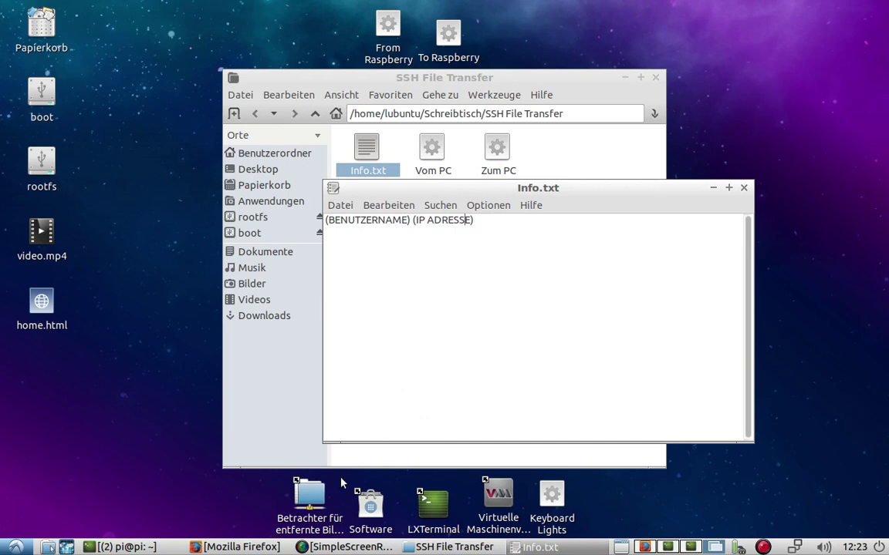
pyautogui.moveTo(116, 547); pyautogui.dragTo(164, 547)
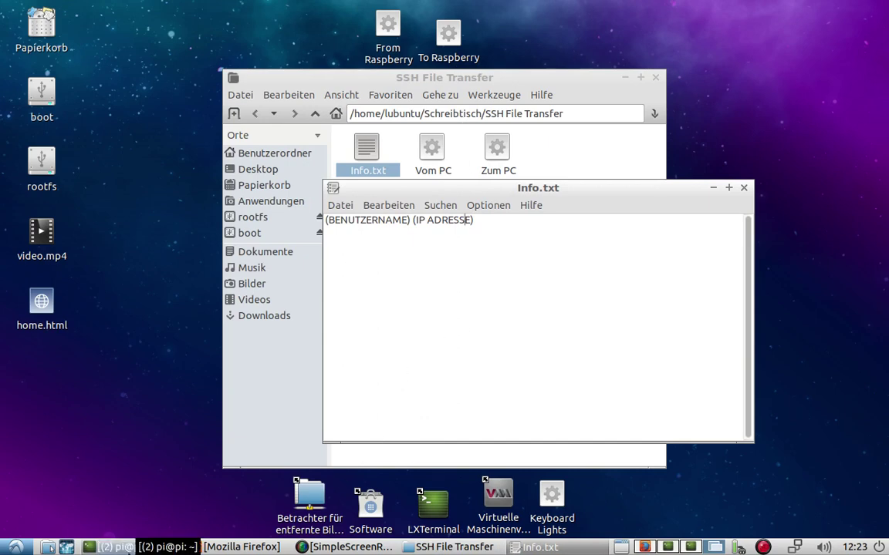
pyautogui.moveTo(164, 546); pyautogui.dragTo(337, 550)
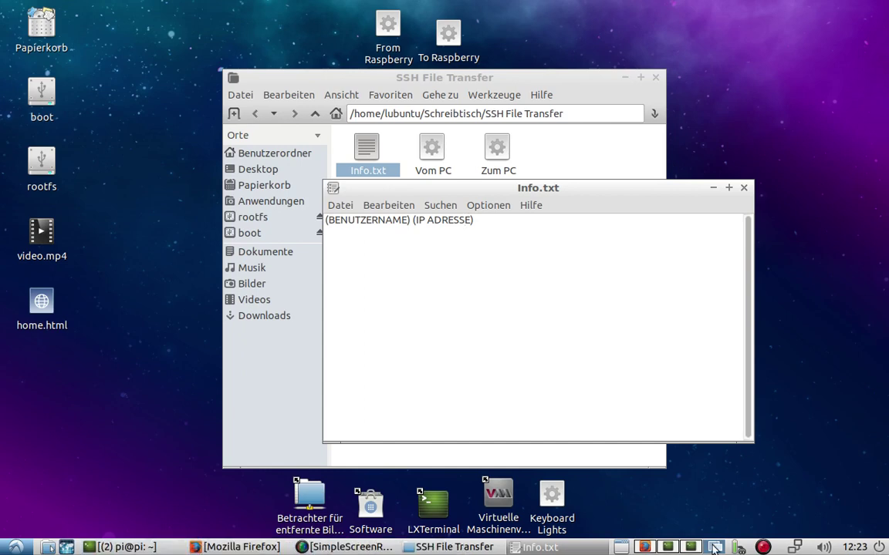
pyautogui.click(711, 195)
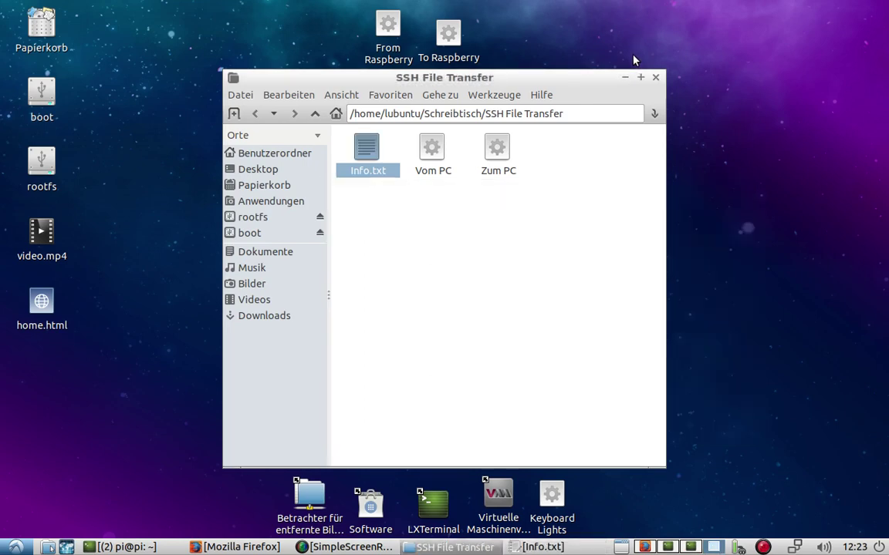
pyautogui.click(625, 77)
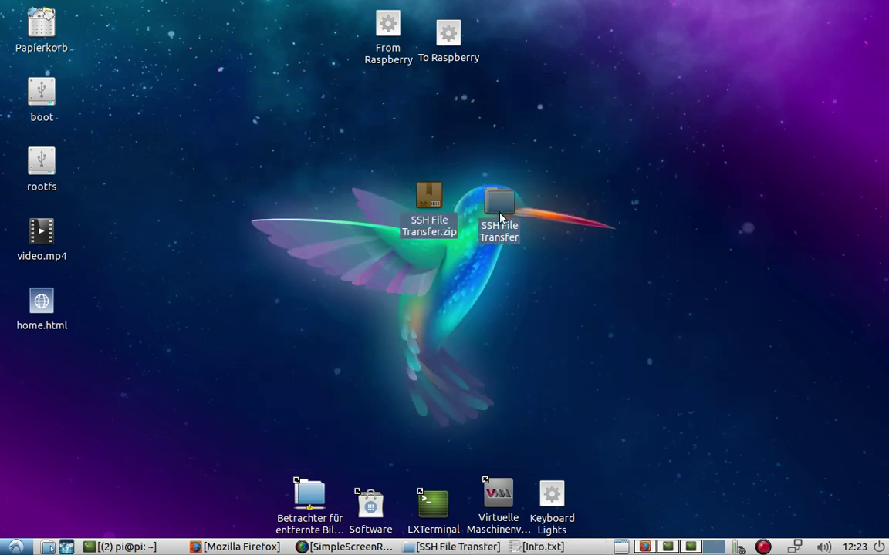
pyautogui.moveTo(500, 219); pyautogui.dragTo(438, 236)
pyautogui.click(516, 121)
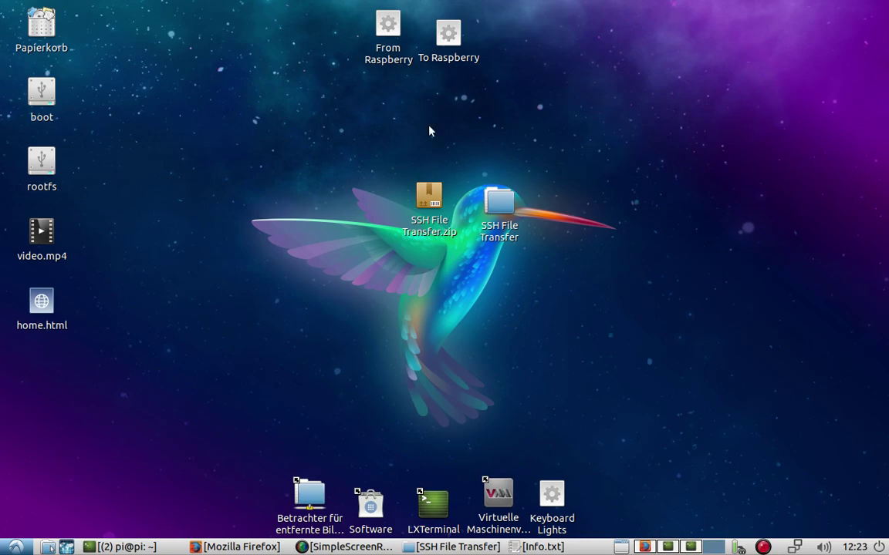